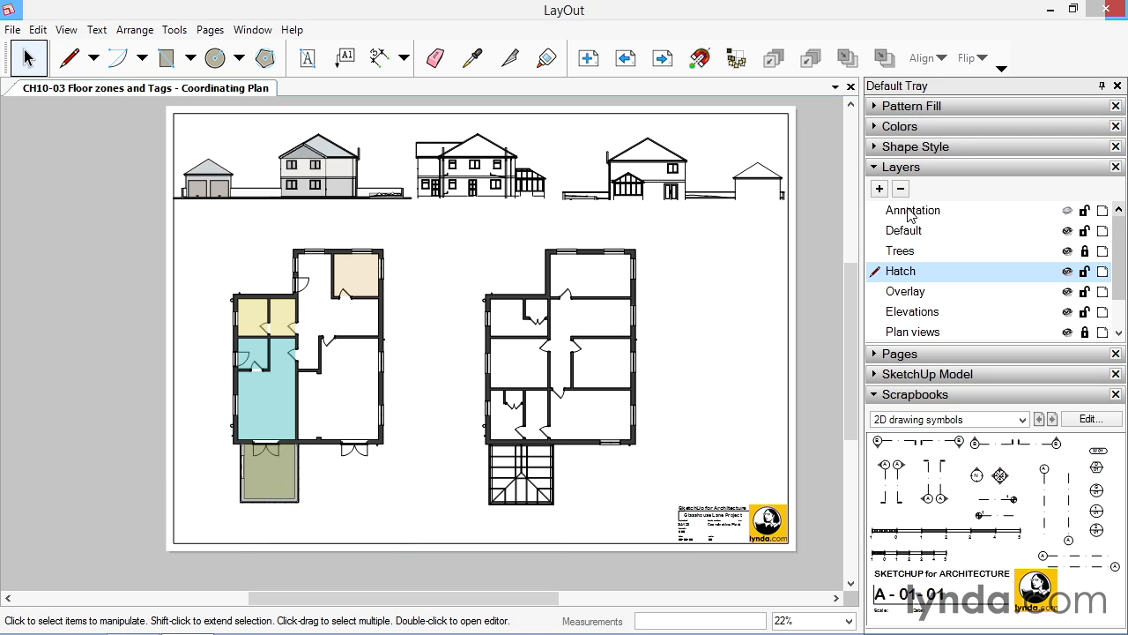
# Switch the Annotation layer's visibility on and back off.
pyautogui.click(1068, 211)
pyautogui.click(1067, 211)
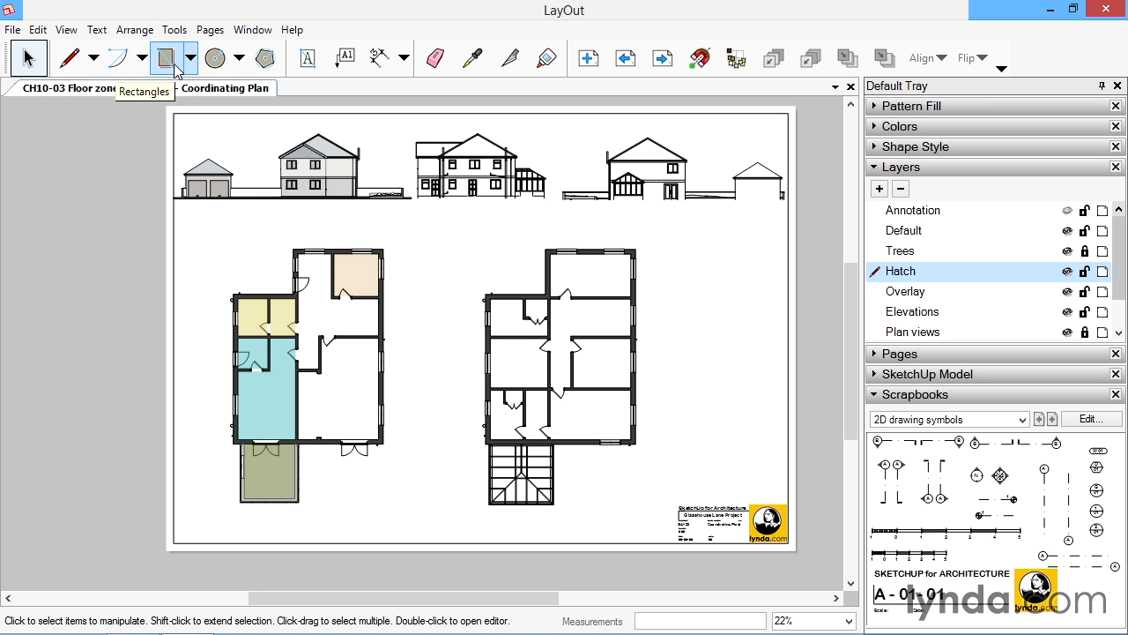
# With the Line tool and Object Snap on, trace the ground-floor hall zone from its upper-left inner corner around the cream room to the outer wall.
pyautogui.press('l')
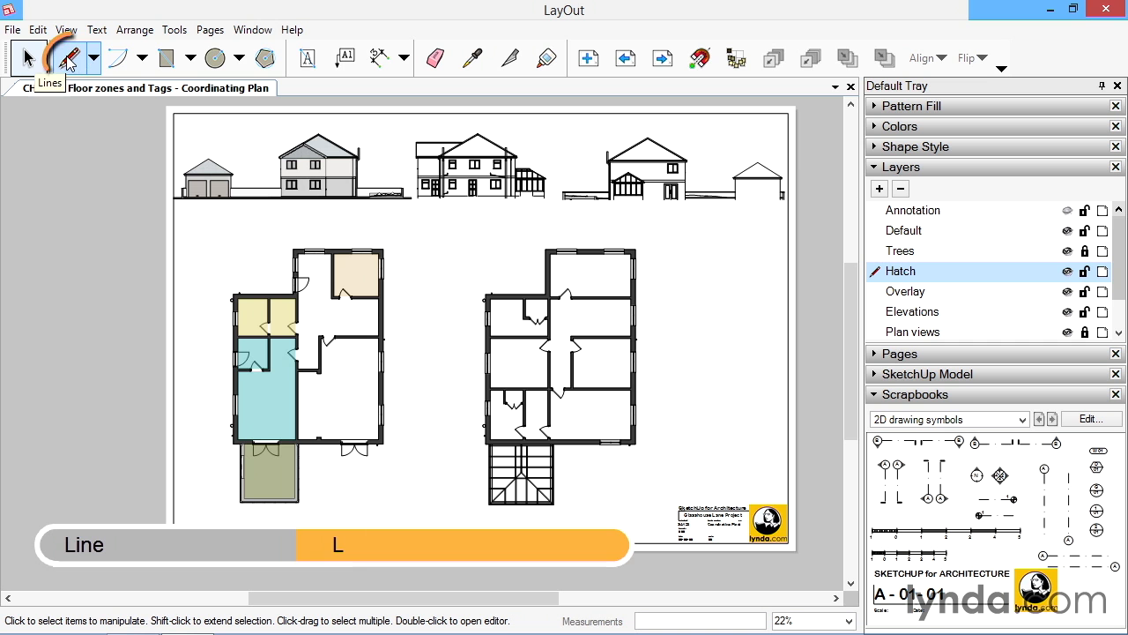
pyautogui.click(70, 61)
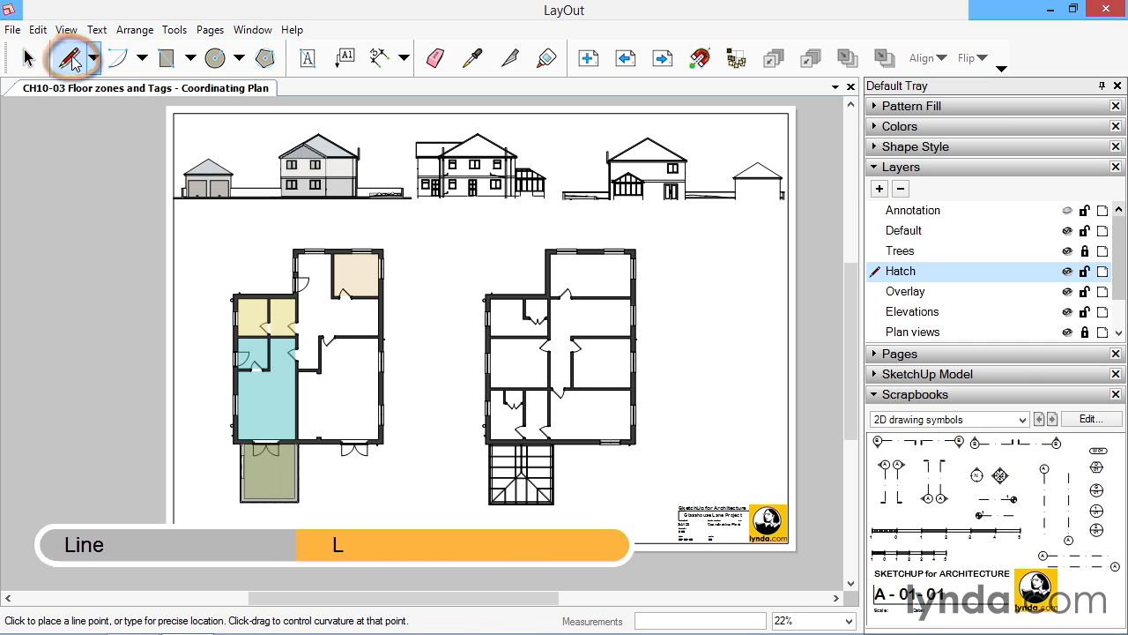
pyautogui.scroll(3, 300, 256)
pyautogui.scroll(6, 302, 256)
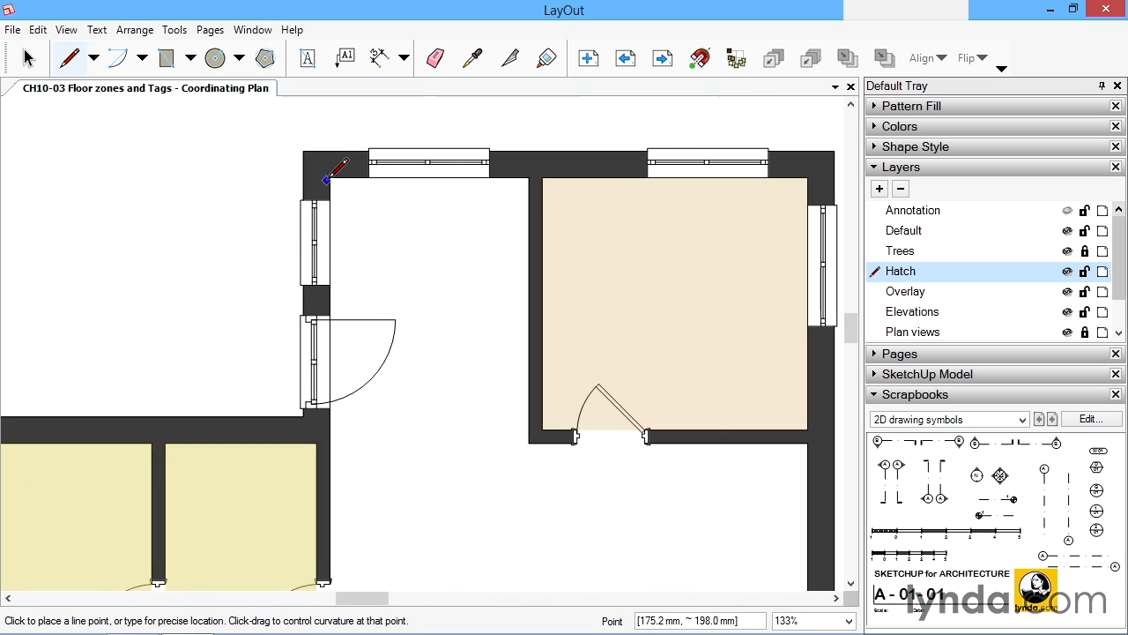
pyautogui.click(699, 60)
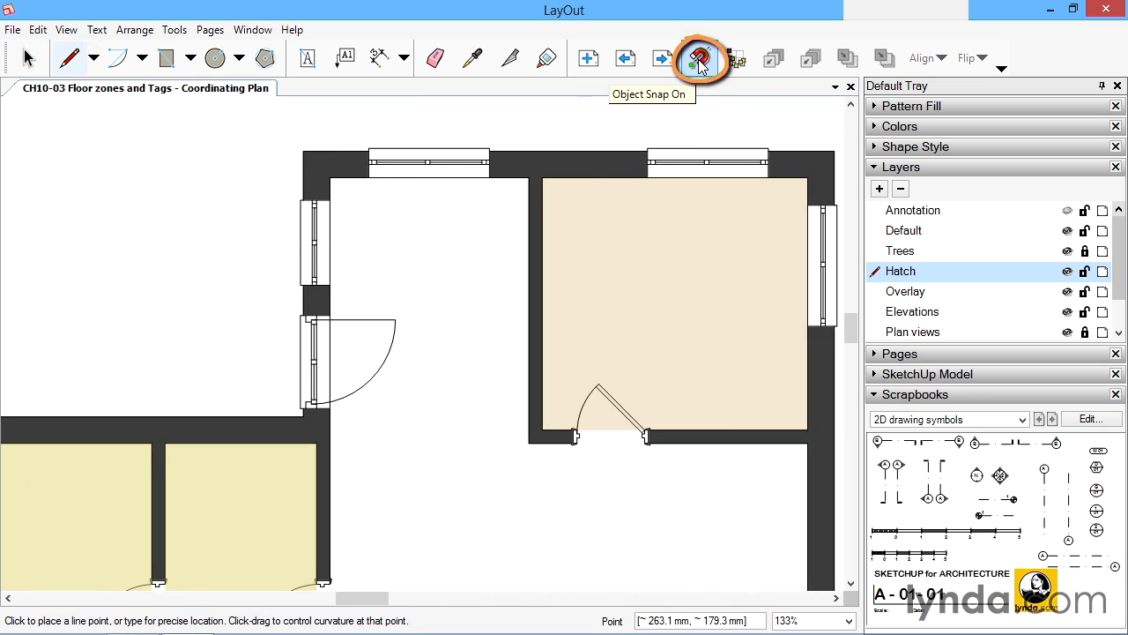
pyautogui.click(128, 30)
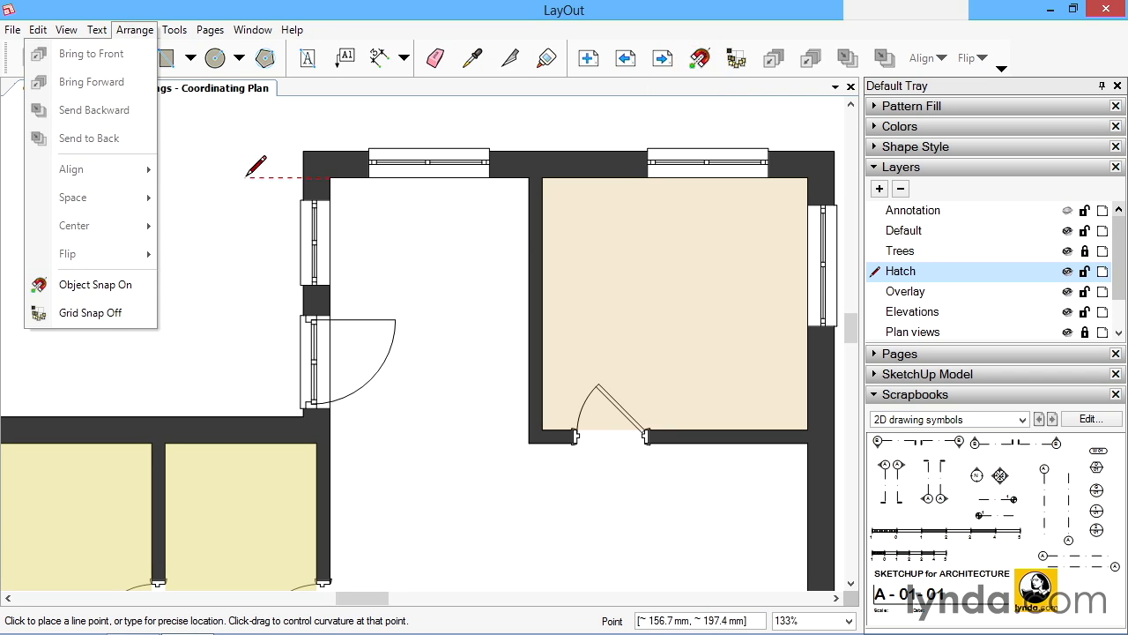
pyautogui.click(329, 177)
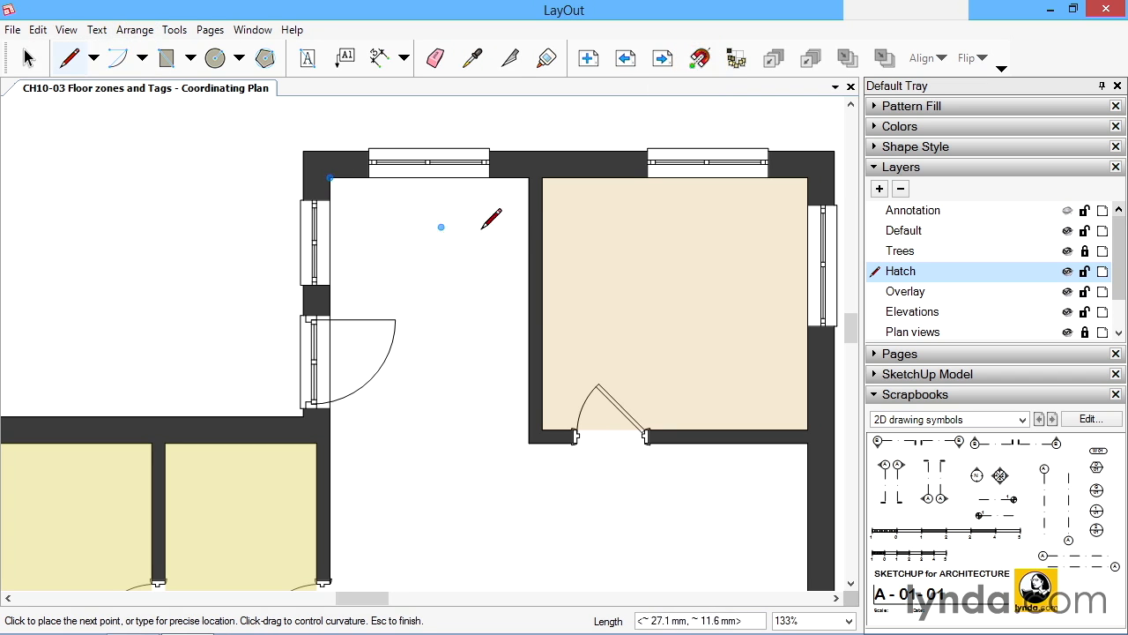
pyautogui.click(528, 177)
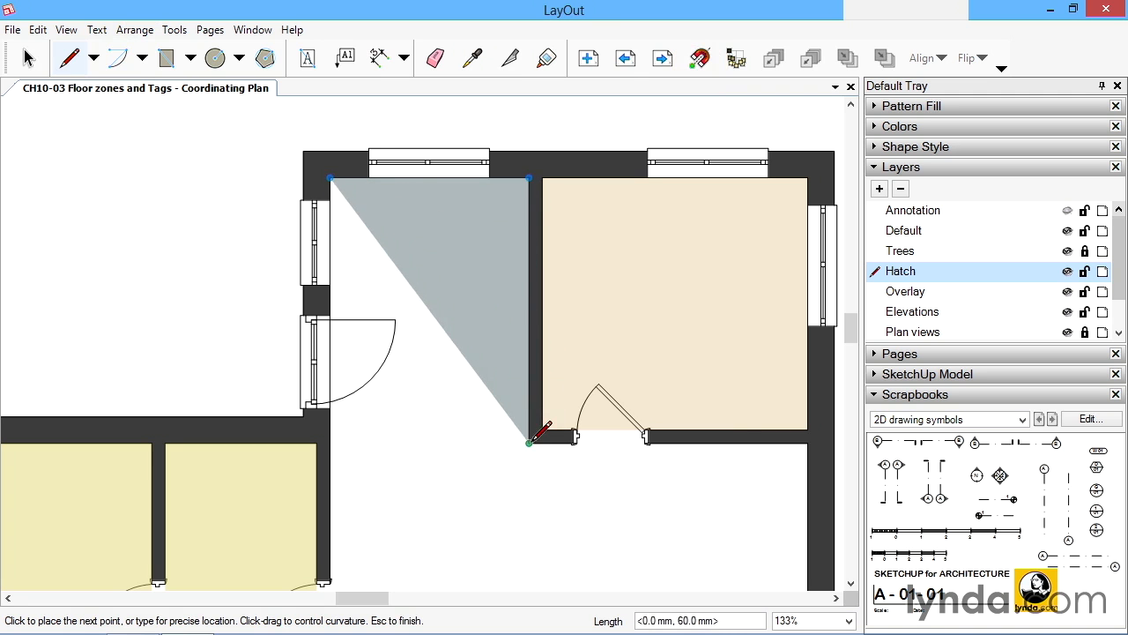
pyautogui.click(530, 442)
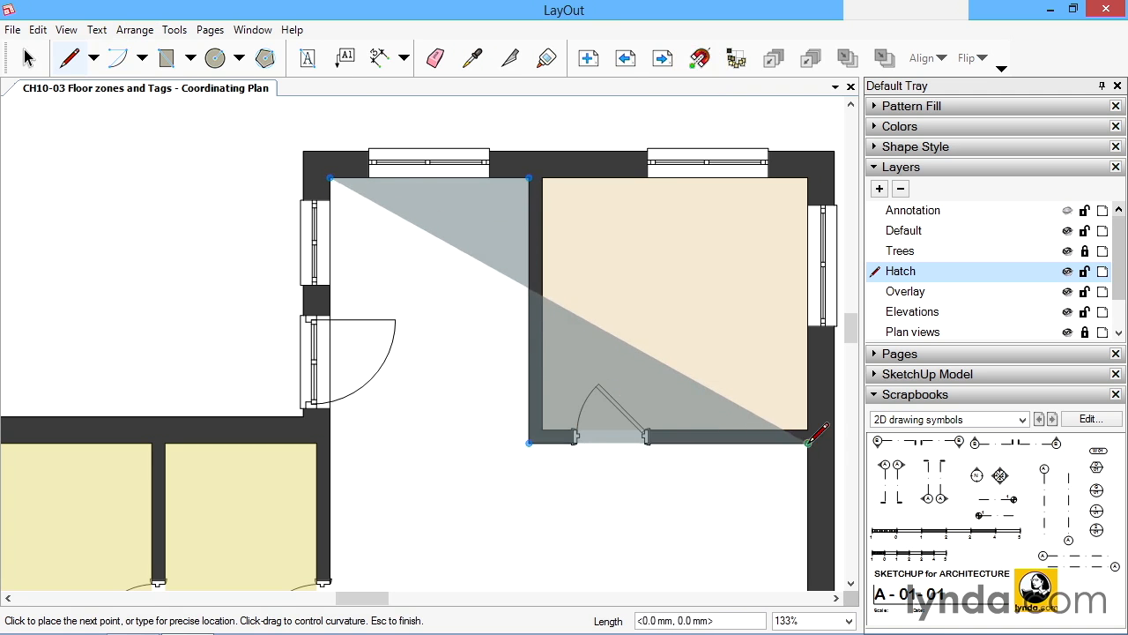
pyautogui.click(809, 441)
# Continue the hall outline along the lower walls and narrow recess, and close it at the upper-left starting corner.
pyautogui.moveTo(809, 442); pyautogui.dragTo(714, 119, button='middle')
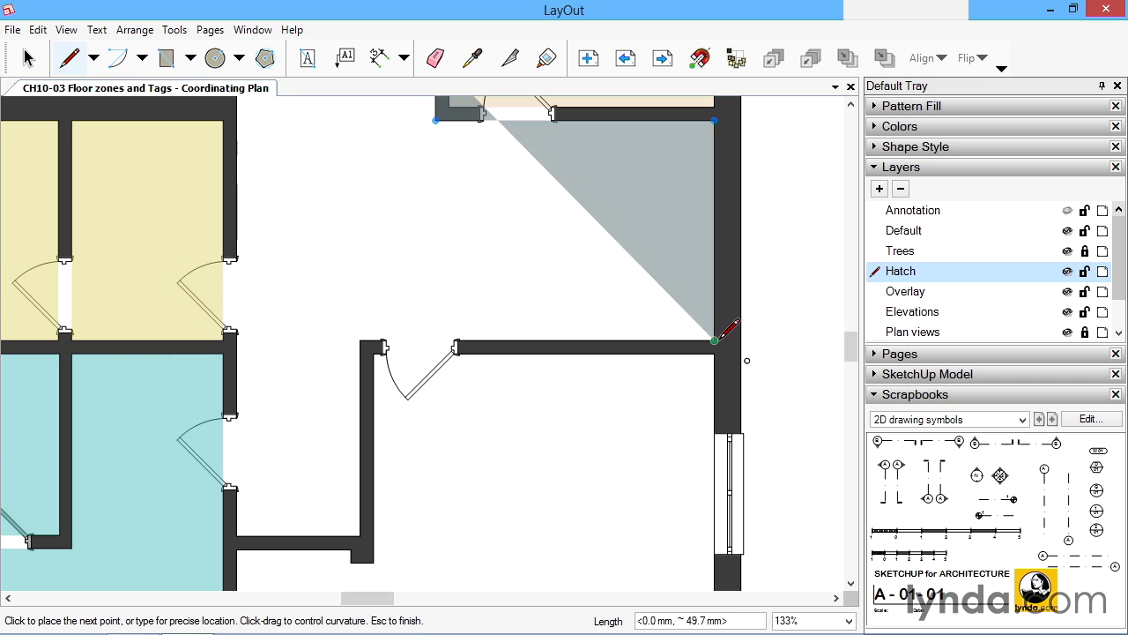
pyautogui.click(715, 339)
pyautogui.click(360, 340)
pyautogui.click(360, 535)
pyautogui.click(236, 535)
pyautogui.click(290, 400)
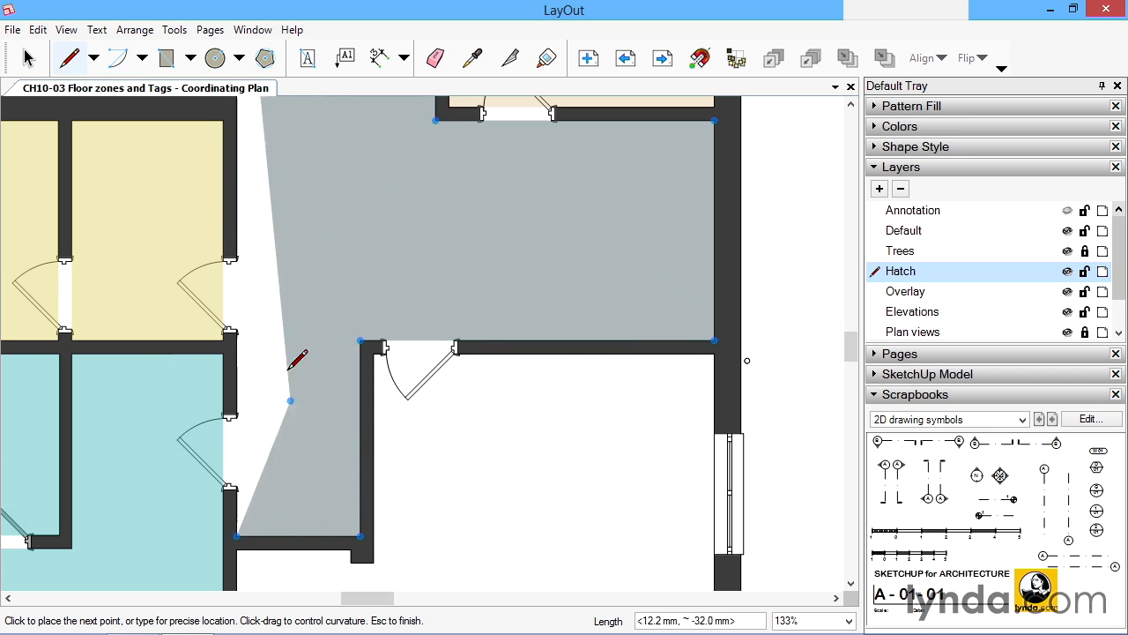
pyautogui.moveTo(298, 313); pyautogui.dragTo(465, 561, button='middle')
pyautogui.moveTo(423, 174); pyautogui.dragTo(438, 307, button='middle')
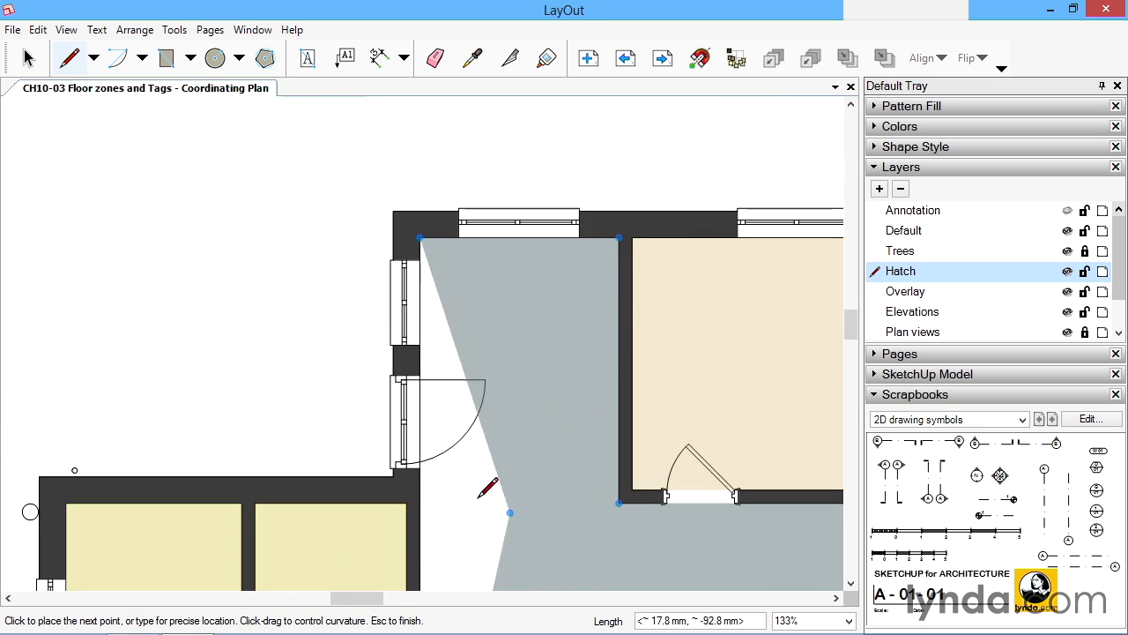
pyautogui.moveTo(465, 445); pyautogui.dragTo(419, 210, button='middle')
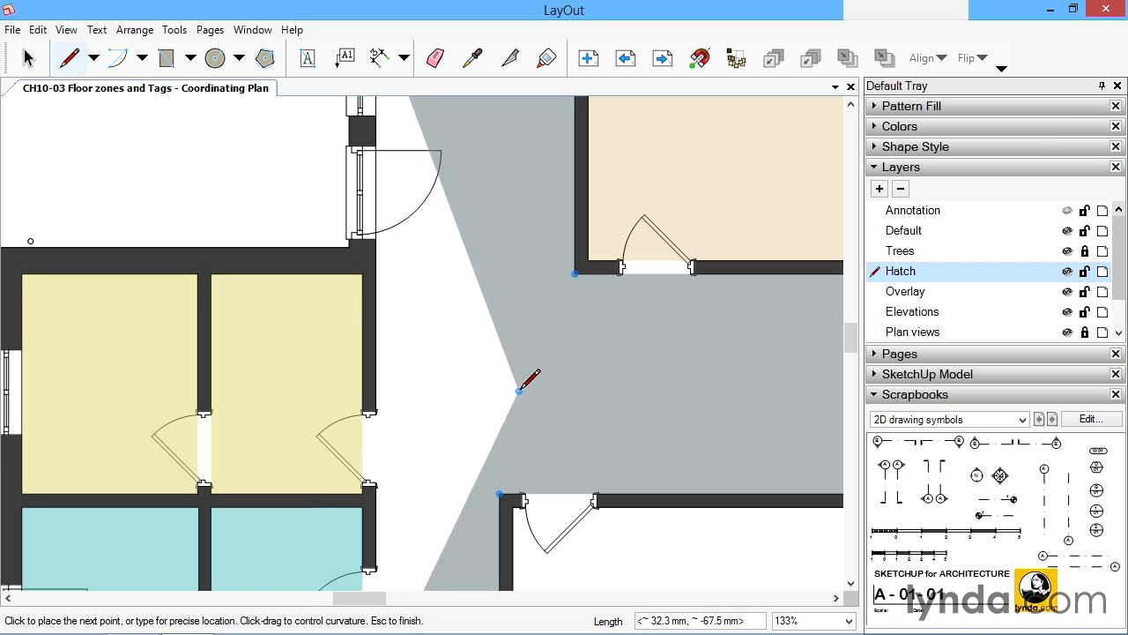
pyautogui.scroll(1, 422, 303)
pyautogui.moveTo(422, 305); pyautogui.dragTo(446, 485, button='middle')
pyautogui.click(396, 173)
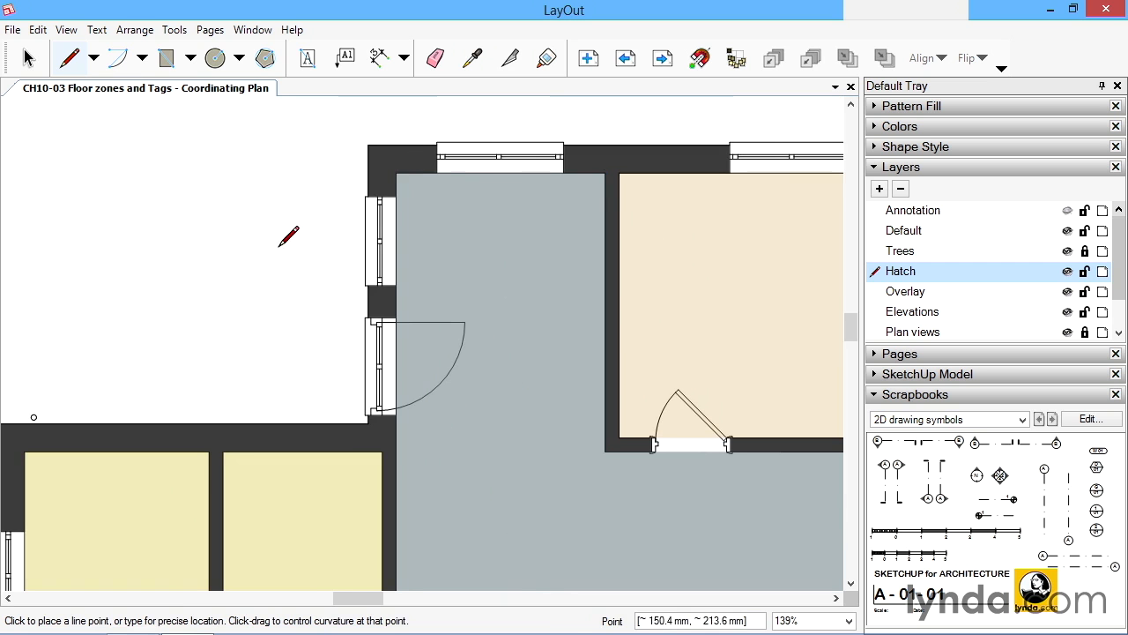
# Select the new hall zone and examine its outline against the surrounding walls.
pyautogui.moveTo(520, 533); pyautogui.dragTo(481, 260, button='middle')
pyautogui.moveTo(398, 504); pyautogui.dragTo(398, 256, button='middle')
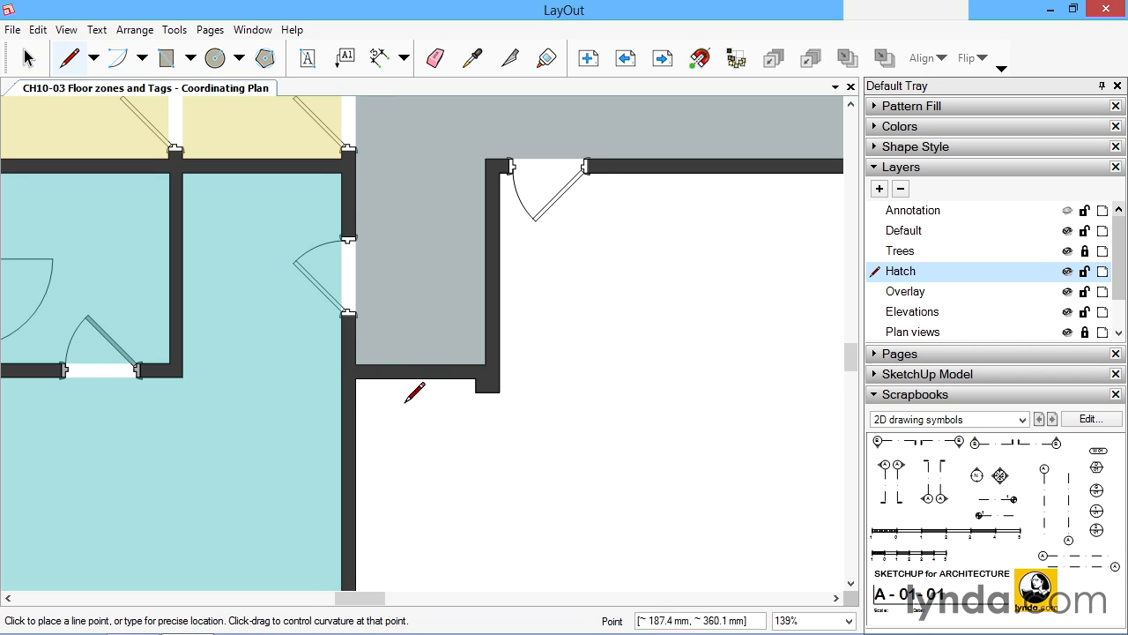
pyautogui.moveTo(447, 294); pyautogui.dragTo(431, 376, button='middle')
pyautogui.press('space')
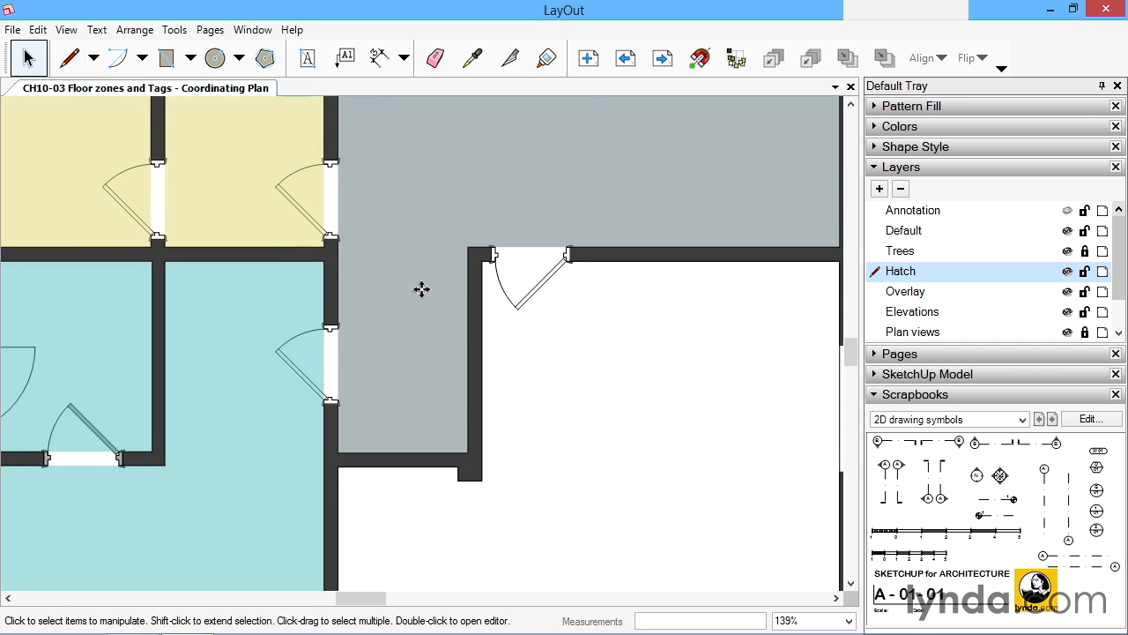
pyautogui.click(421, 287)
pyautogui.moveTo(712, 300); pyautogui.dragTo(701, 352, button='middle')
pyautogui.scroll(-2, 660, 484)
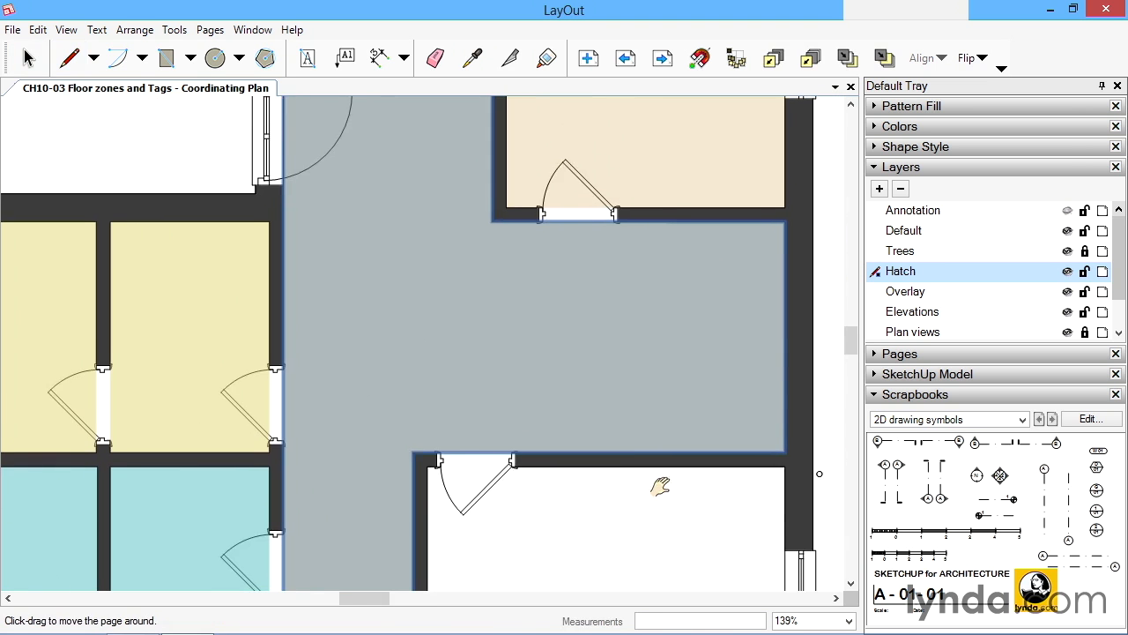
pyautogui.scroll(-2, 537, 295)
pyautogui.scroll(-1, 536, 295)
pyautogui.moveTo(531, 303); pyautogui.dragTo(533, 374, button='middle')
pyautogui.scroll(-1, 531, 372)
pyautogui.scroll(1, 531, 371)
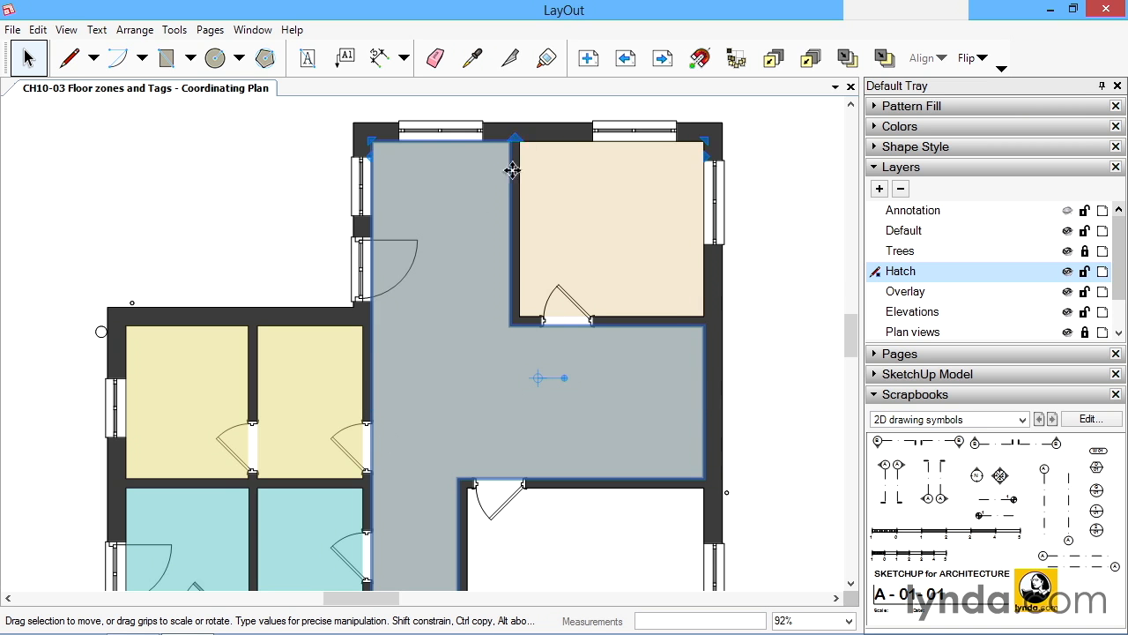
# With the Line tool, outline the large unfilled room from the wall stub's lower-right corner around the door and outer wall to the lower pier.
pyautogui.moveTo(583, 438); pyautogui.dragTo(566, 210, button='middle')
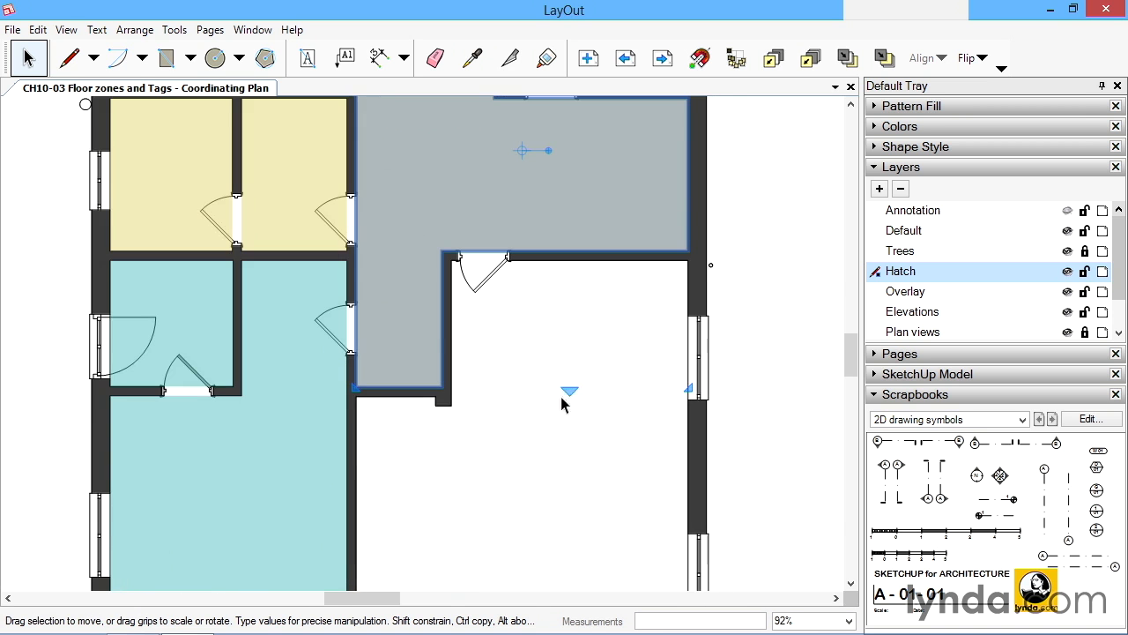
pyautogui.press('l')
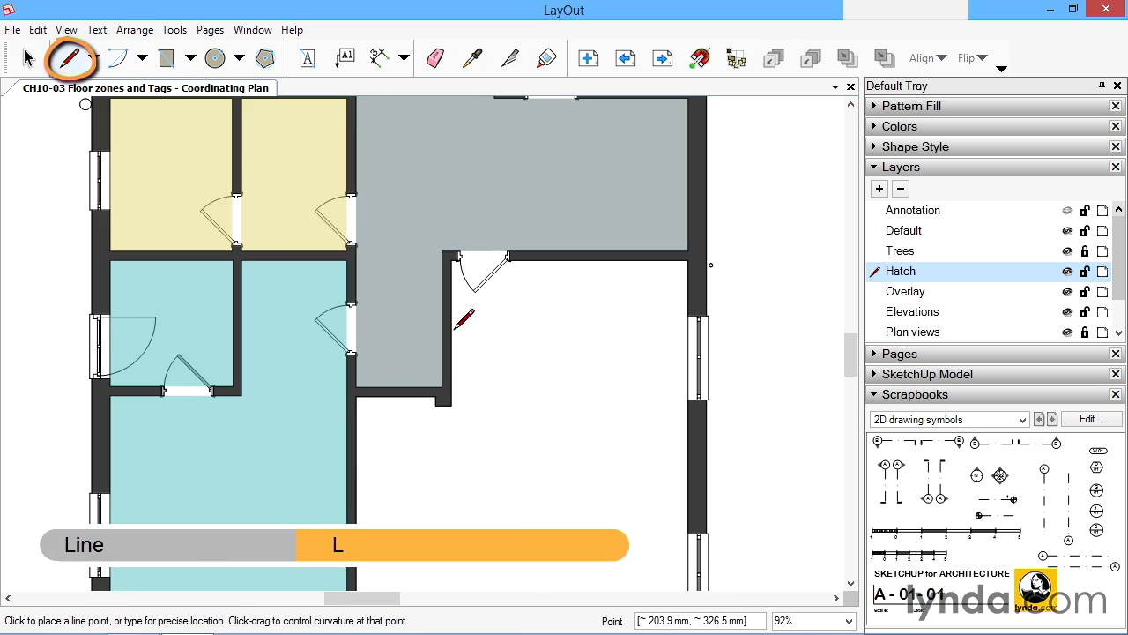
pyautogui.click(450, 404)
pyautogui.click(452, 258)
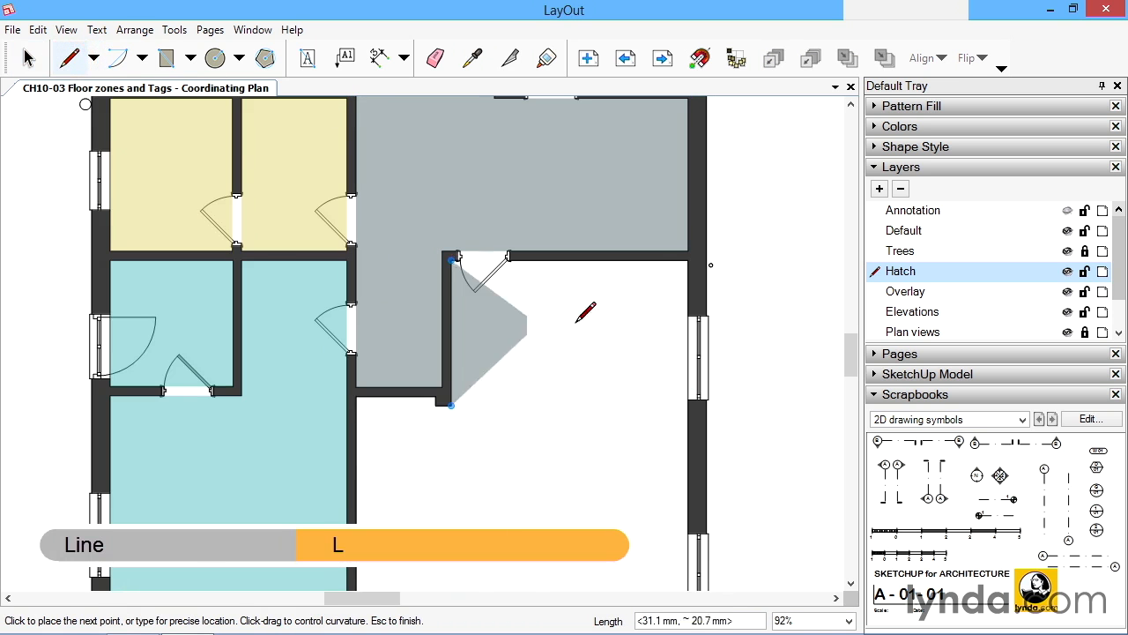
pyautogui.click(688, 260)
pyautogui.click(669, 423)
pyautogui.moveTo(677, 402); pyautogui.dragTo(663, 173, button='middle')
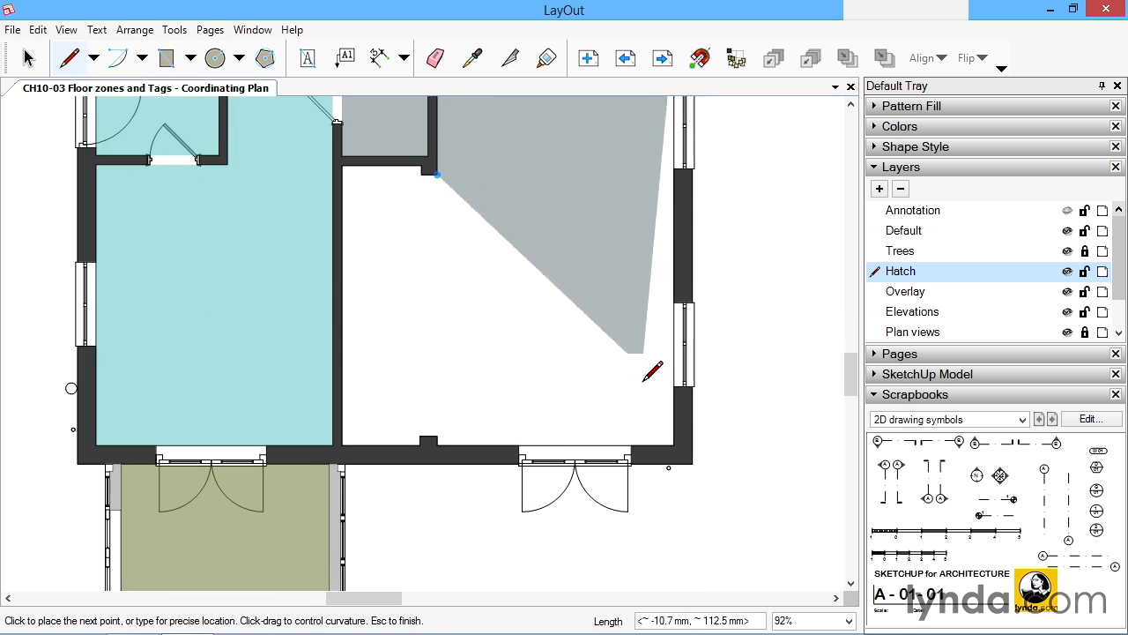
pyautogui.click(674, 445)
pyautogui.click(438, 445)
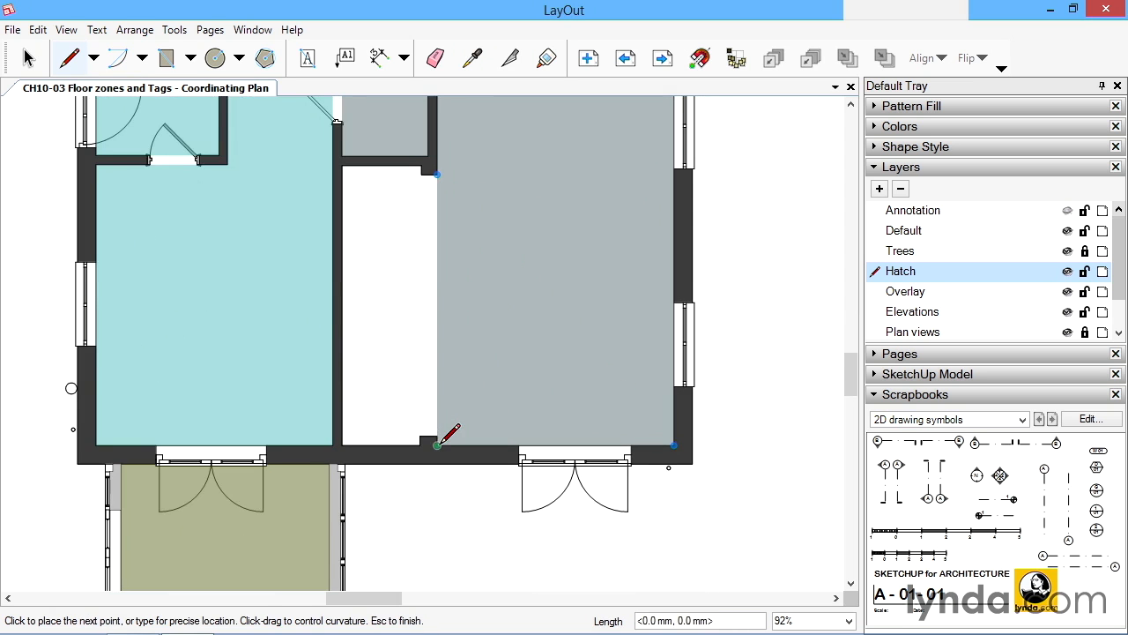
# Continue the room's outline around the lower pier and up the inner wall to the stub's lower-left corner, end it unclosed, and select the shape.
pyautogui.click(437, 436)
pyautogui.click(421, 436)
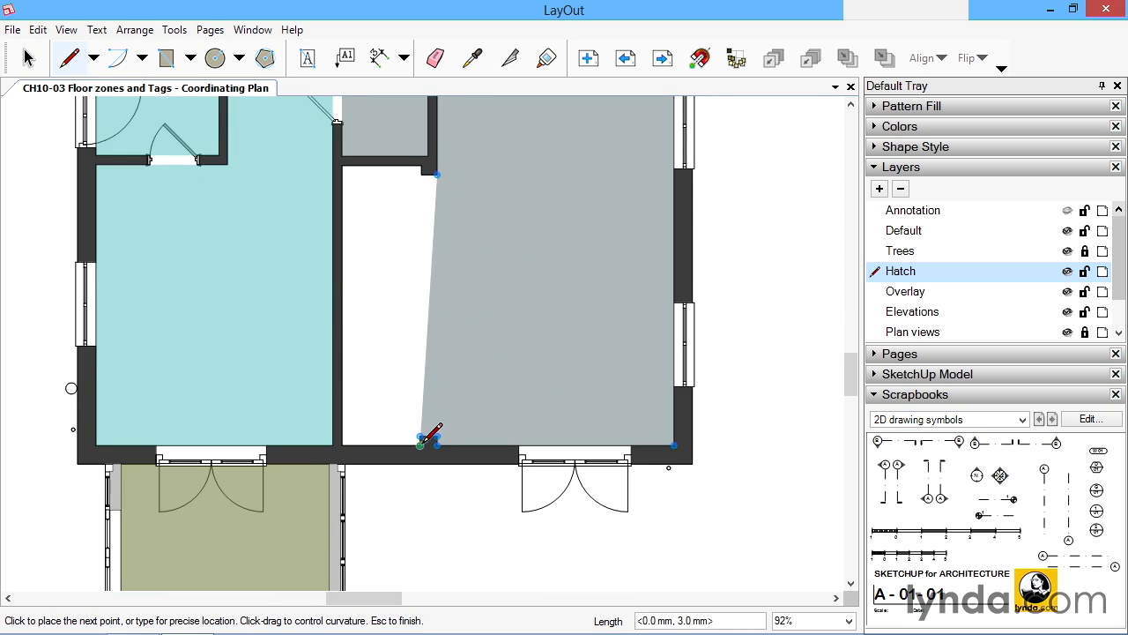
pyautogui.click(342, 445)
pyautogui.click(342, 174)
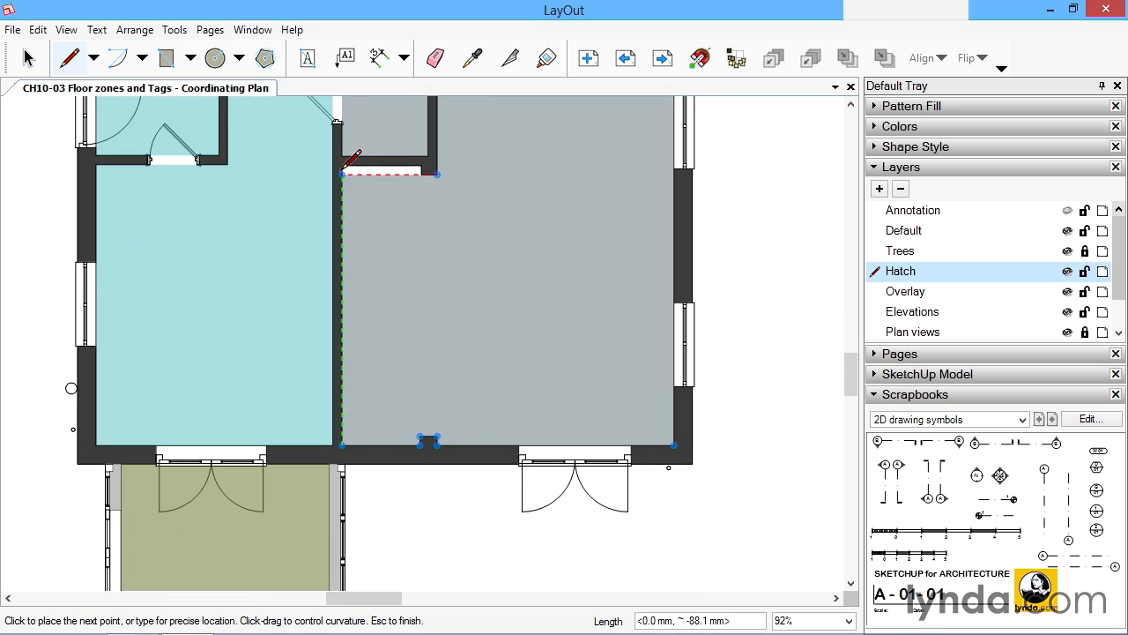
pyautogui.click(342, 164)
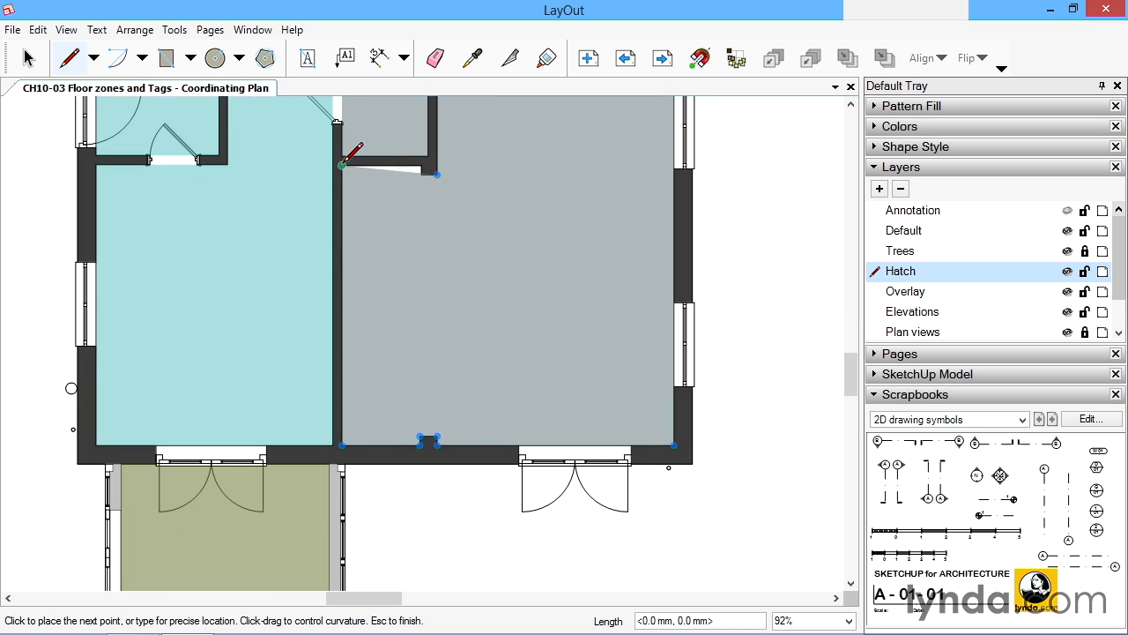
pyautogui.click(421, 165)
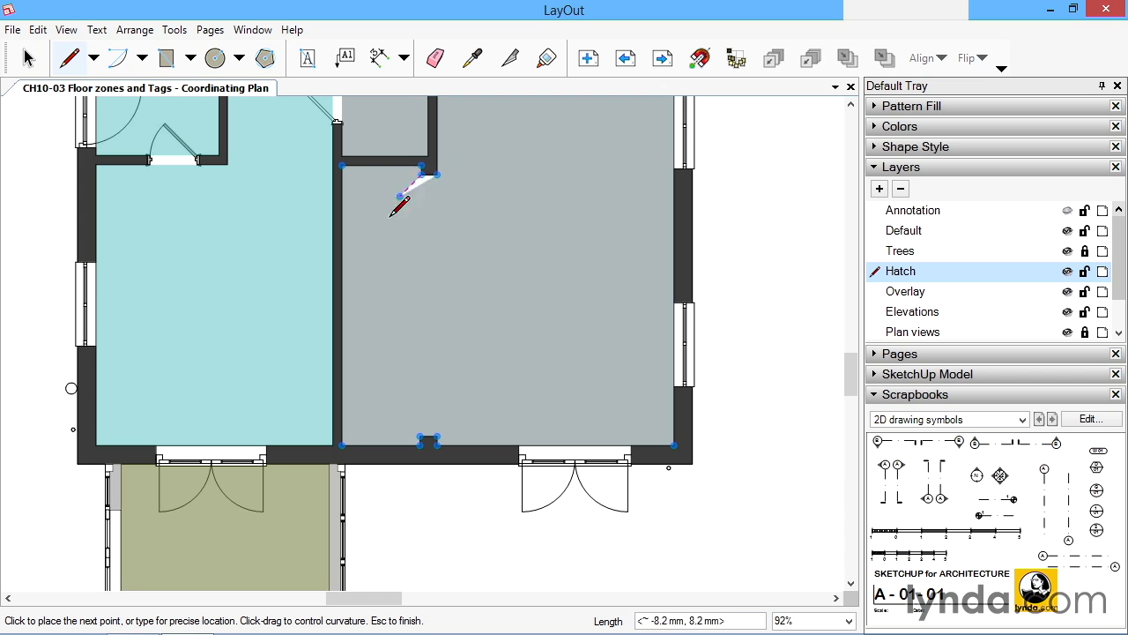
pyautogui.scroll(3, 421, 208)
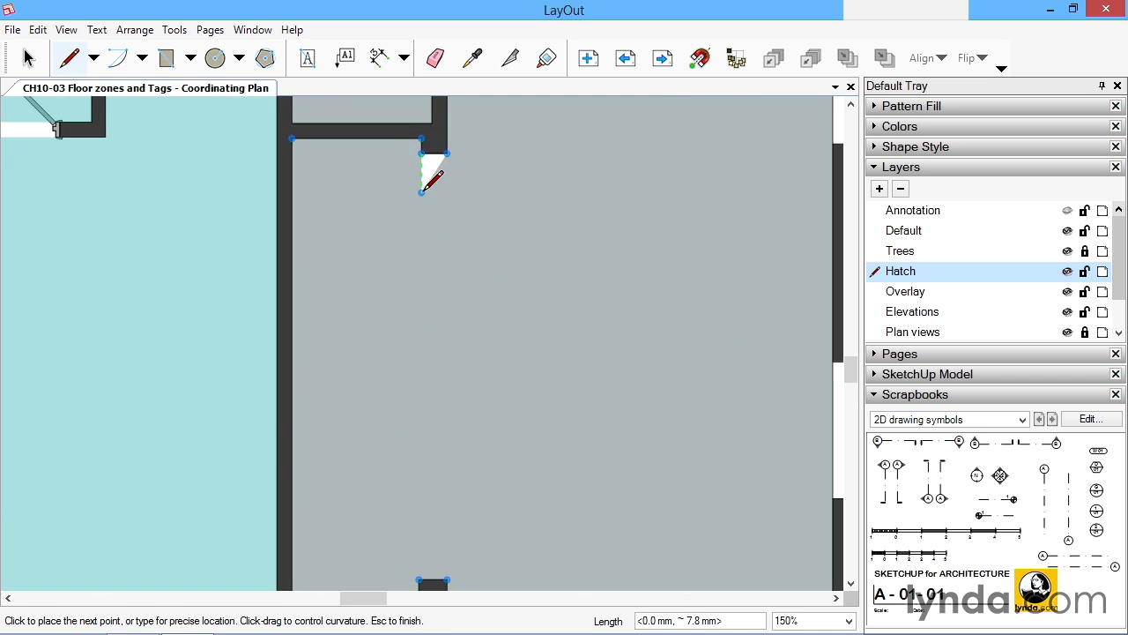
pyautogui.press('Escape')
pyautogui.press('space')
pyautogui.click(473, 242)
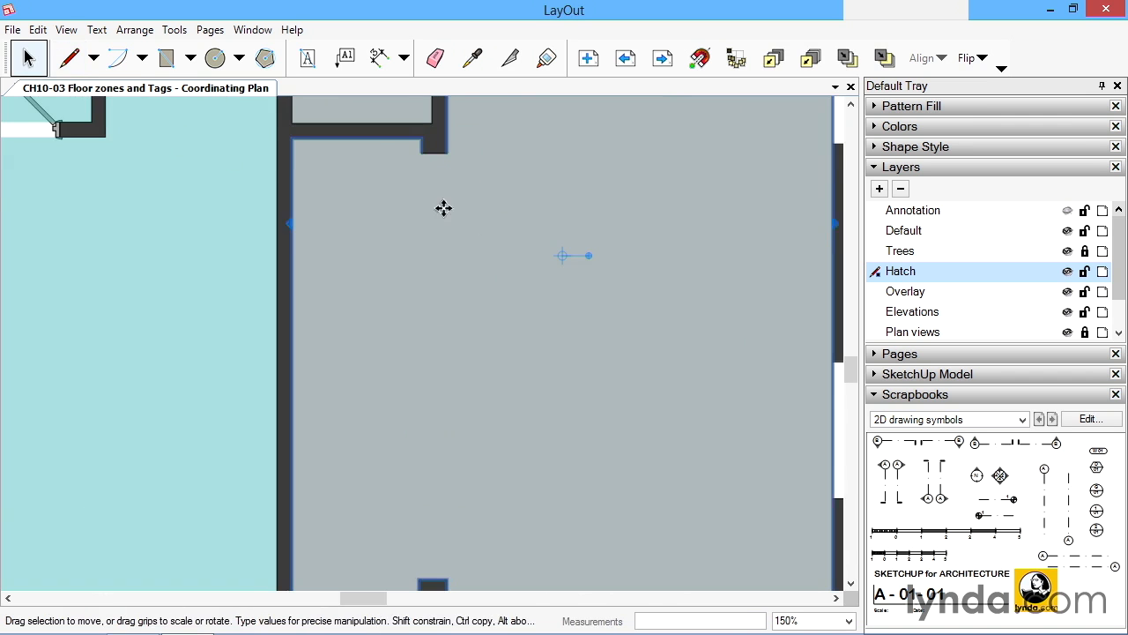
# Close the large room's zone with a line along the underside of the wall stub, and select the completed shape.
pyautogui.scroll(2, 382, 292)
pyautogui.moveTo(478, 243); pyautogui.dragTo(450, 224)
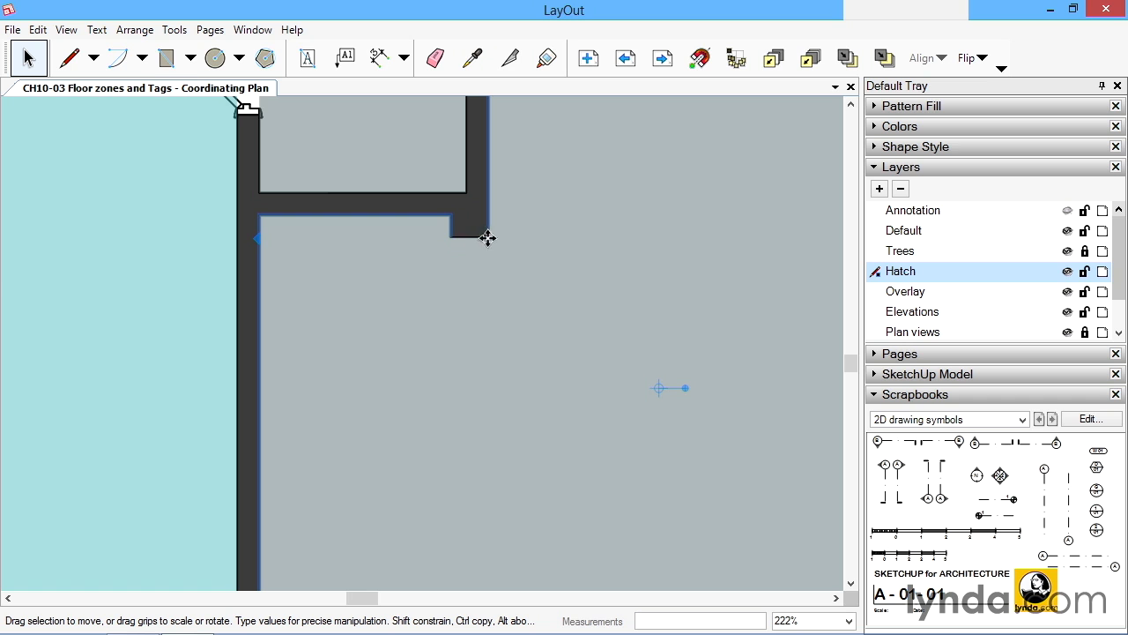
pyautogui.moveTo(456, 237); pyautogui.dragTo(482, 170)
pyautogui.click(72, 62)
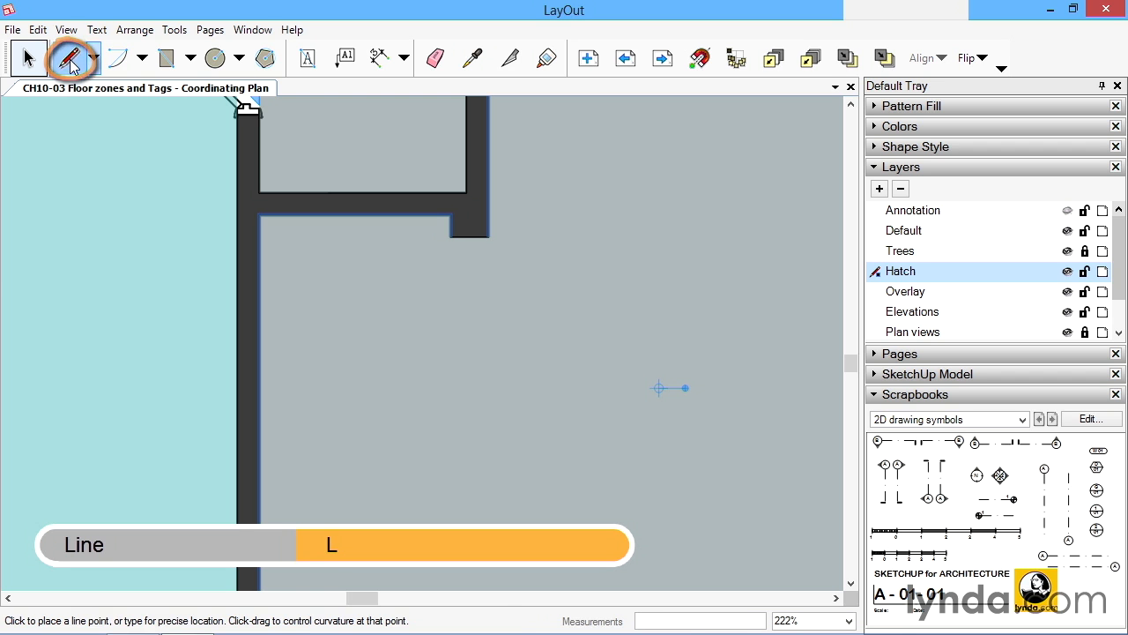
pyautogui.click(451, 237)
pyautogui.click(488, 237)
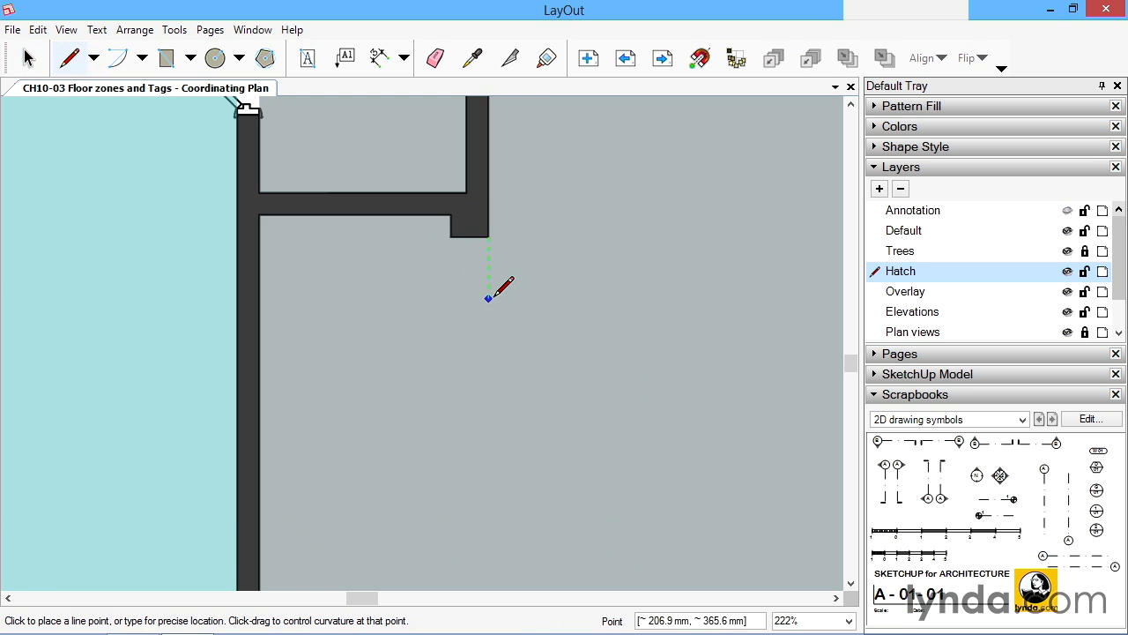
pyautogui.press('space')
pyautogui.click(555, 262)
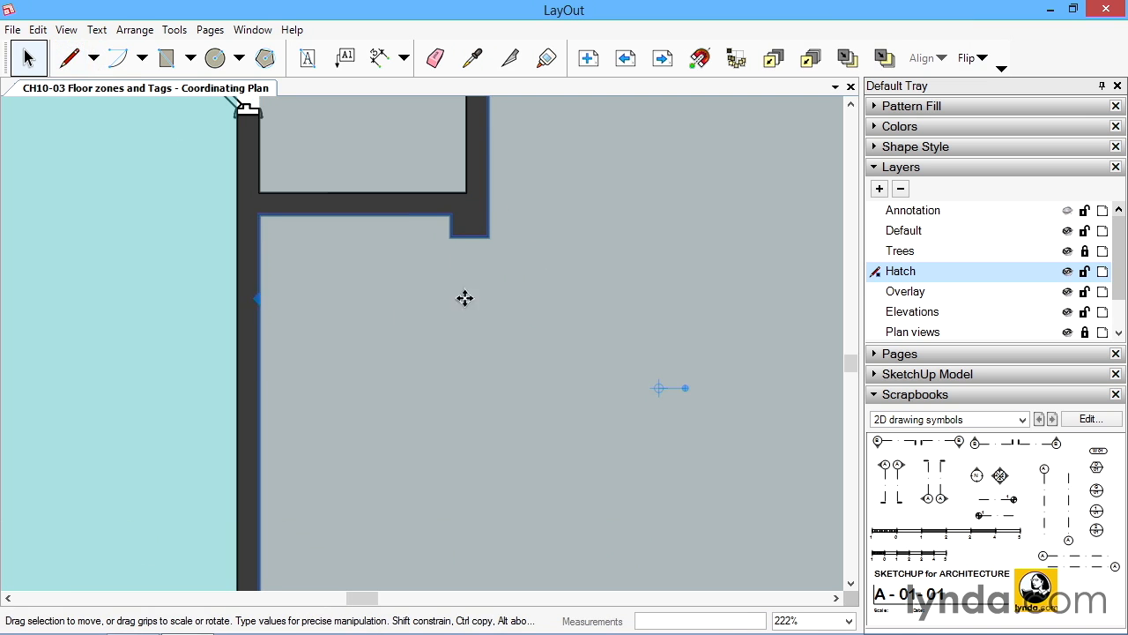
pyautogui.scroll(-5, 512, 253)
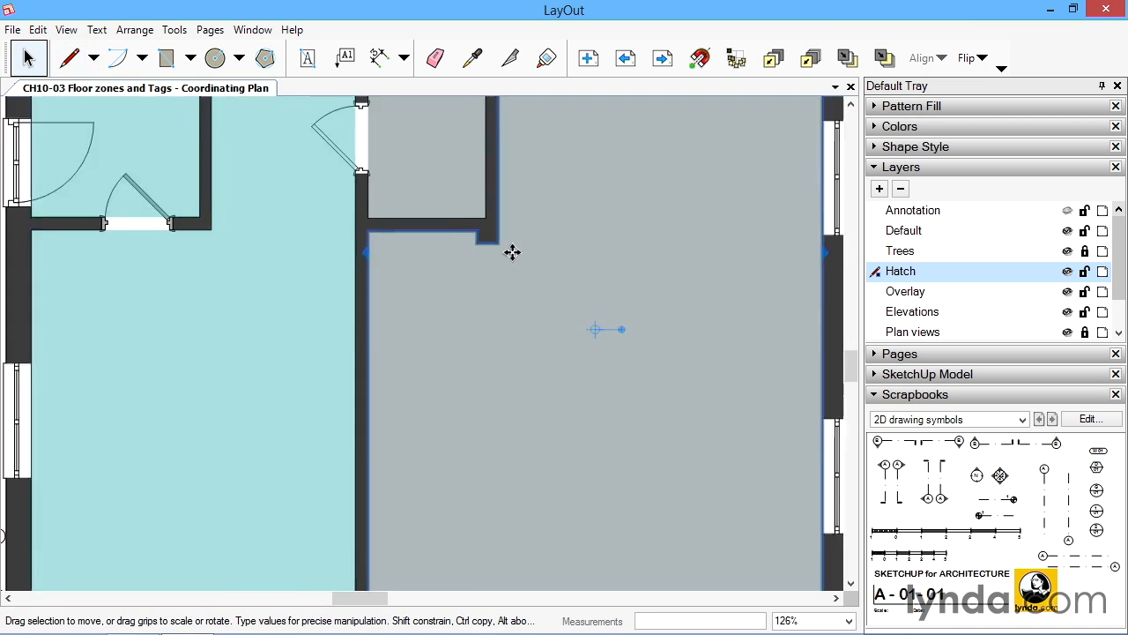
pyautogui.scroll(-1, 512, 252)
pyautogui.moveTo(517, 276); pyautogui.dragTo(496, 305, button='middle')
pyautogui.moveTo(558, 420); pyautogui.dragTo(511, 396, button='middle')
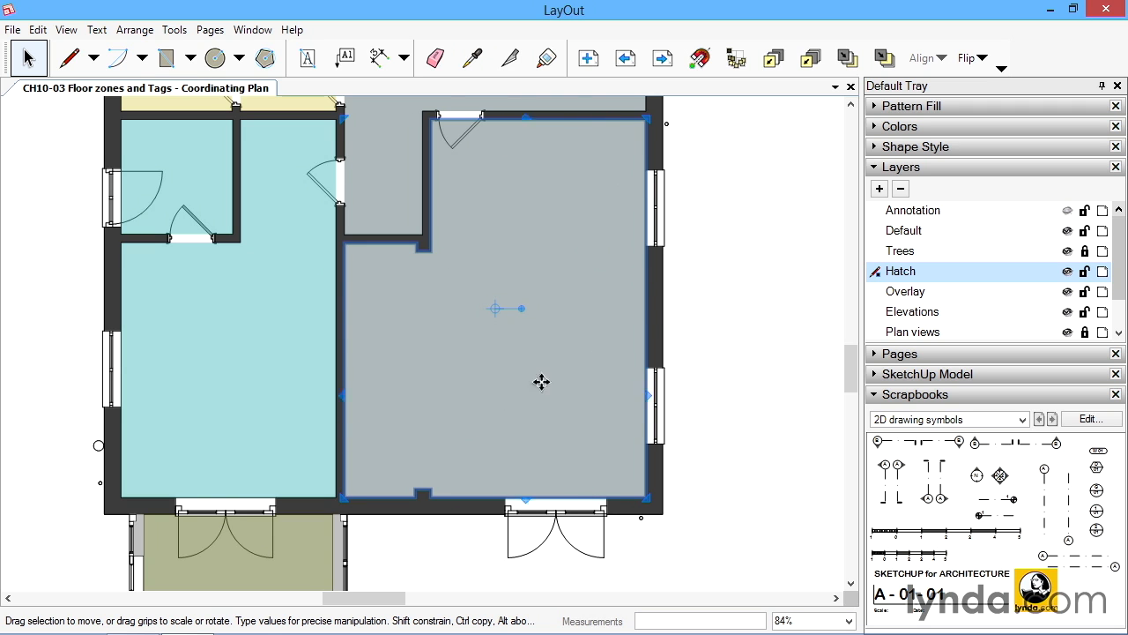
# Sample the olive-green style of the conservatory floor zone and apply it to the large room's new zone.
pyautogui.click(715, 301)
pyautogui.scroll(-3, 548, 321)
pyautogui.moveTo(545, 264); pyautogui.dragTo(576, 219, button='middle')
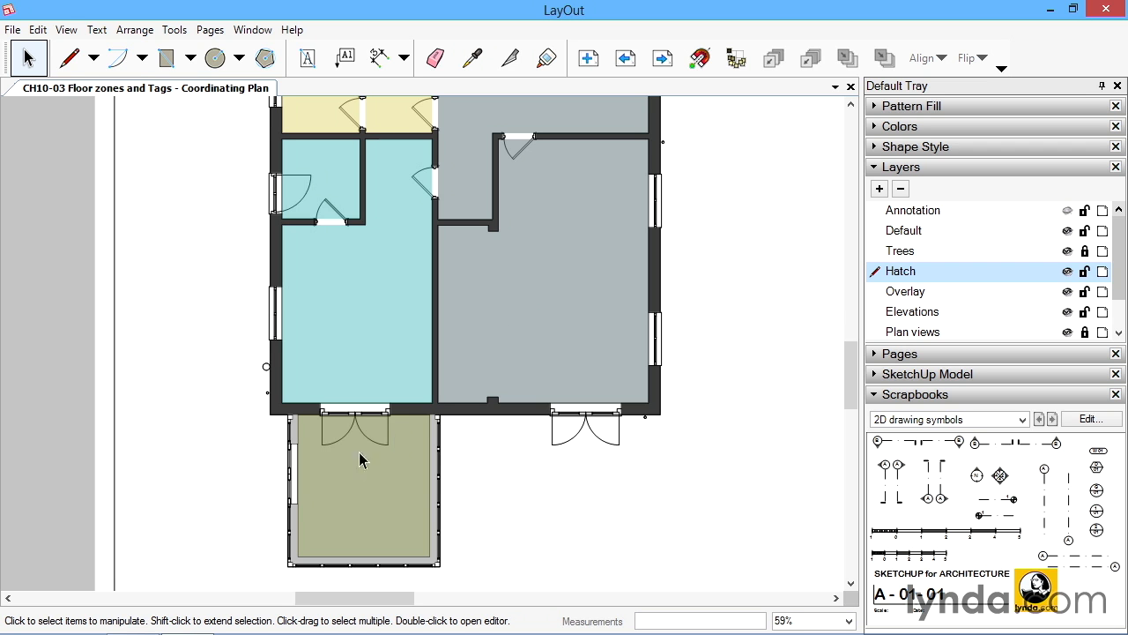
pyautogui.moveTo(471, 405); pyautogui.dragTo(451, 493, button='middle')
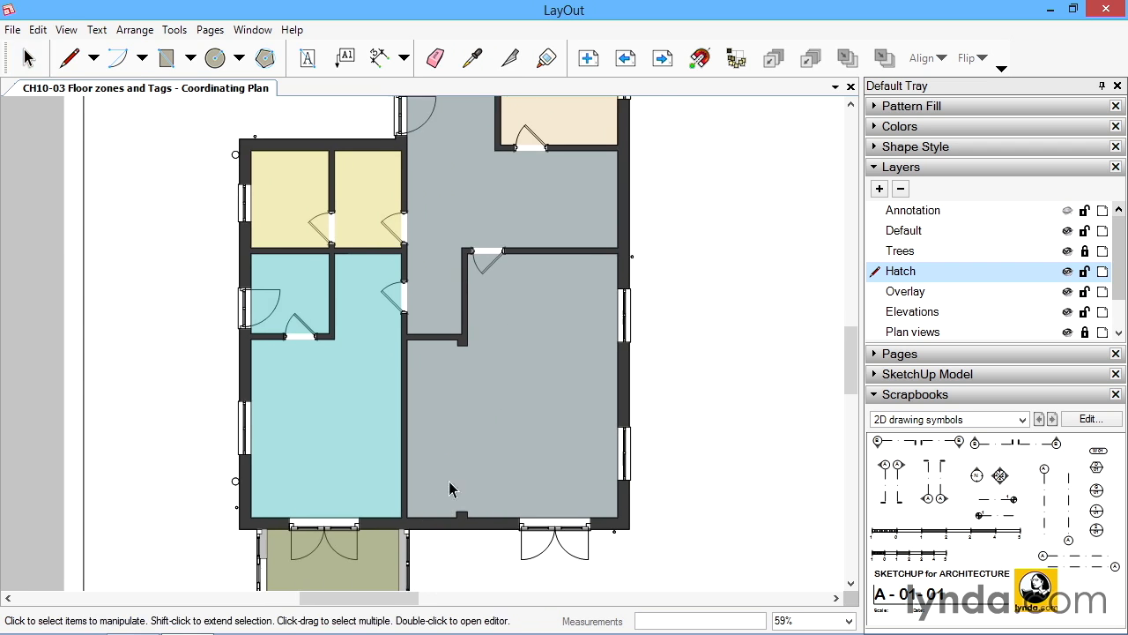
pyautogui.moveTo(506, 204); pyautogui.dragTo(520, 292, button='middle')
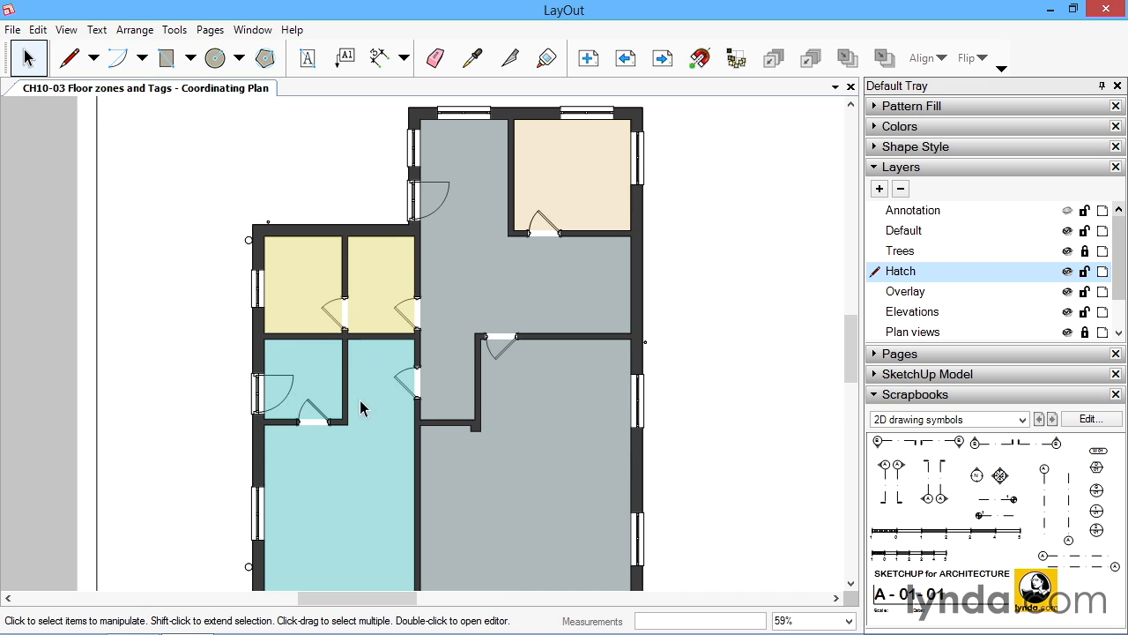
pyautogui.moveTo(364, 407); pyautogui.dragTo(276, 305, button='middle')
pyautogui.scroll(-1, 280, 306)
pyautogui.scroll(-1, 313, 290)
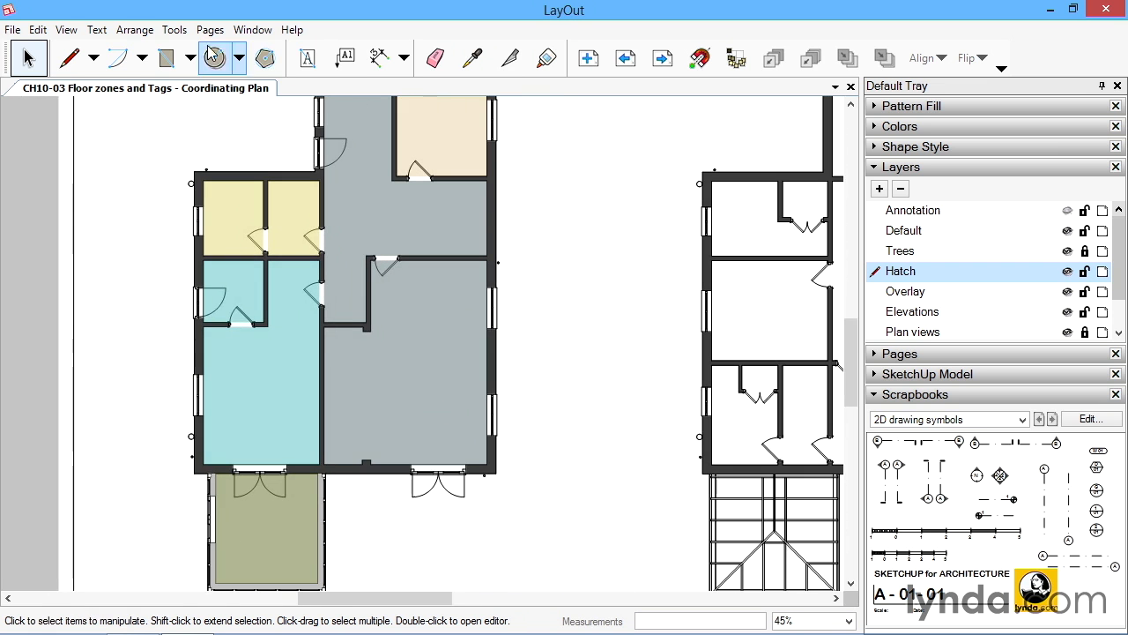
pyautogui.click(475, 59)
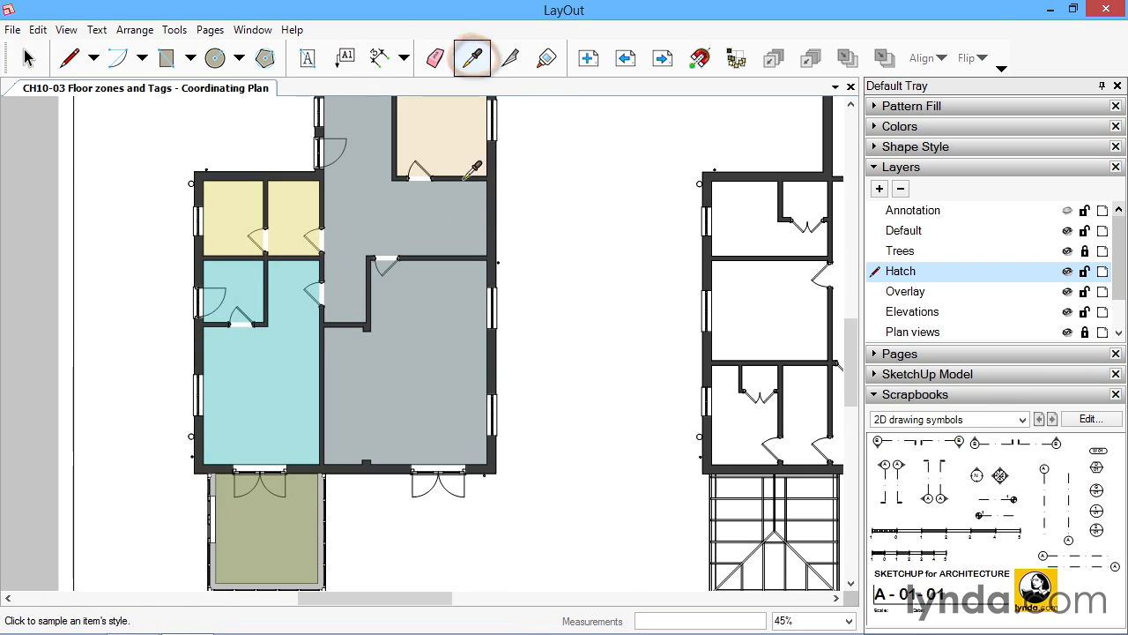
pyautogui.click(281, 539)
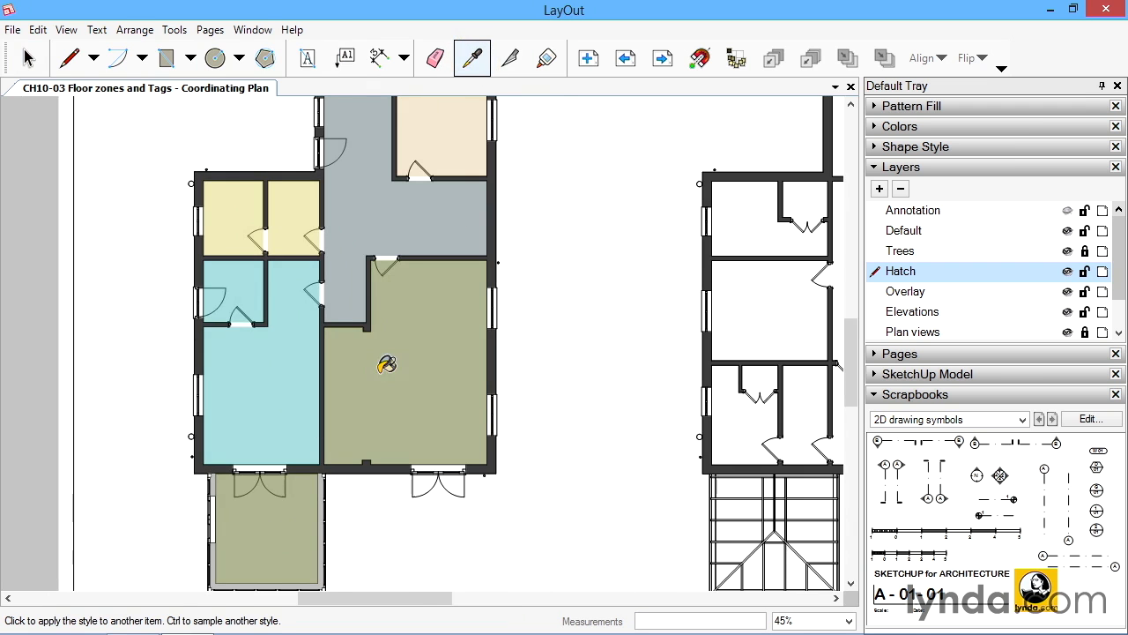
pyautogui.press('space')
# Make the Annotation layer visible on the Coordinating Plan.
pyautogui.moveTo(426, 260)
pyautogui.mouseDown(button='middle')
pyautogui.moveTo(476, 352)
pyautogui.moveTo(527, 305)
pyautogui.mouseUp(button='middle')
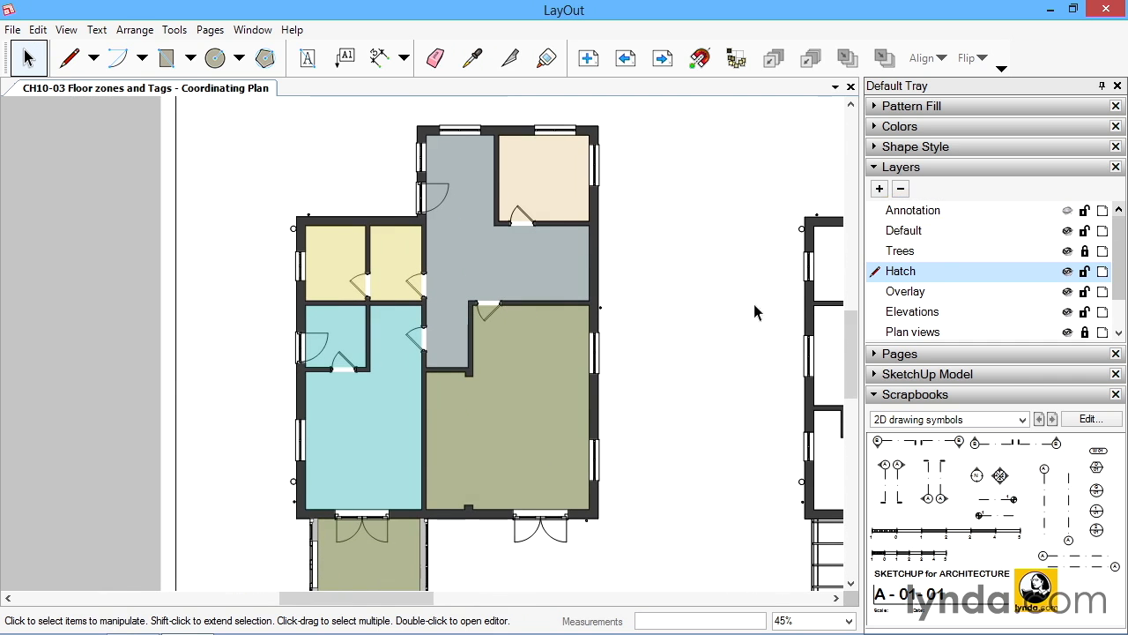
pyautogui.click(1067, 211)
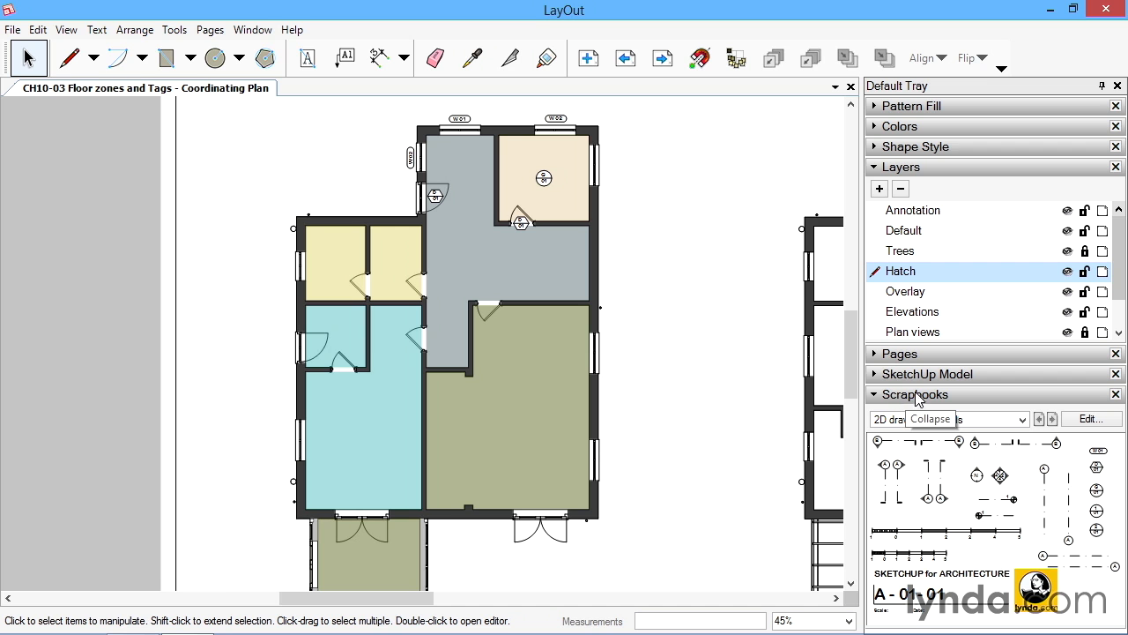
# Review the available tray panels, the scrapbook folder locations in the preferences, and the list of scrapbooks without changing anything.
pyautogui.click(253, 29)
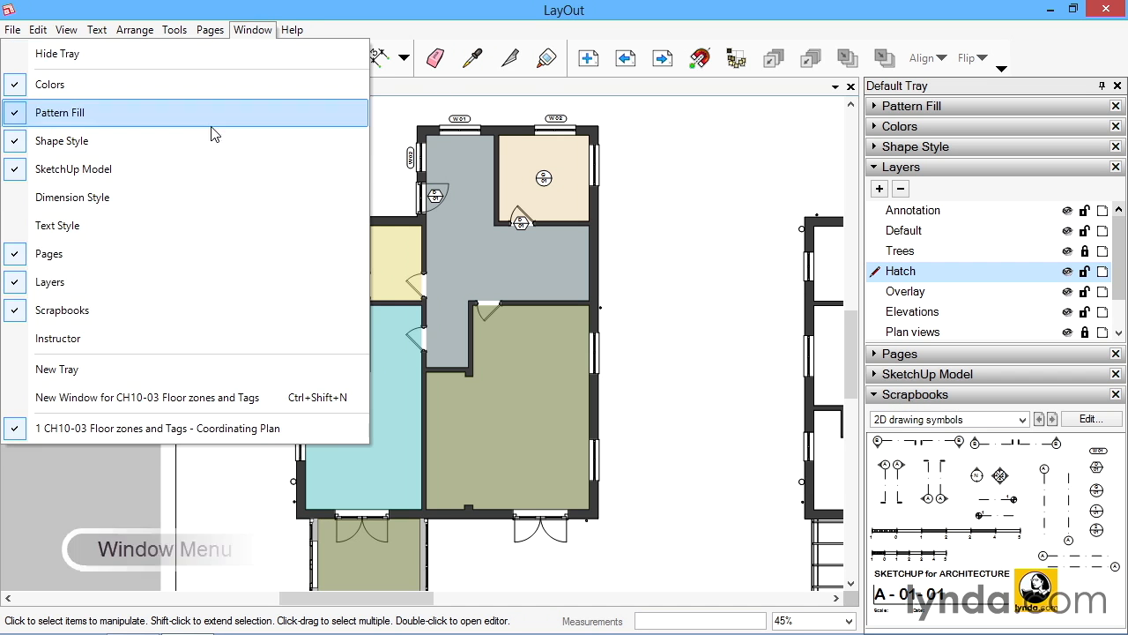
pyautogui.click(660, 344)
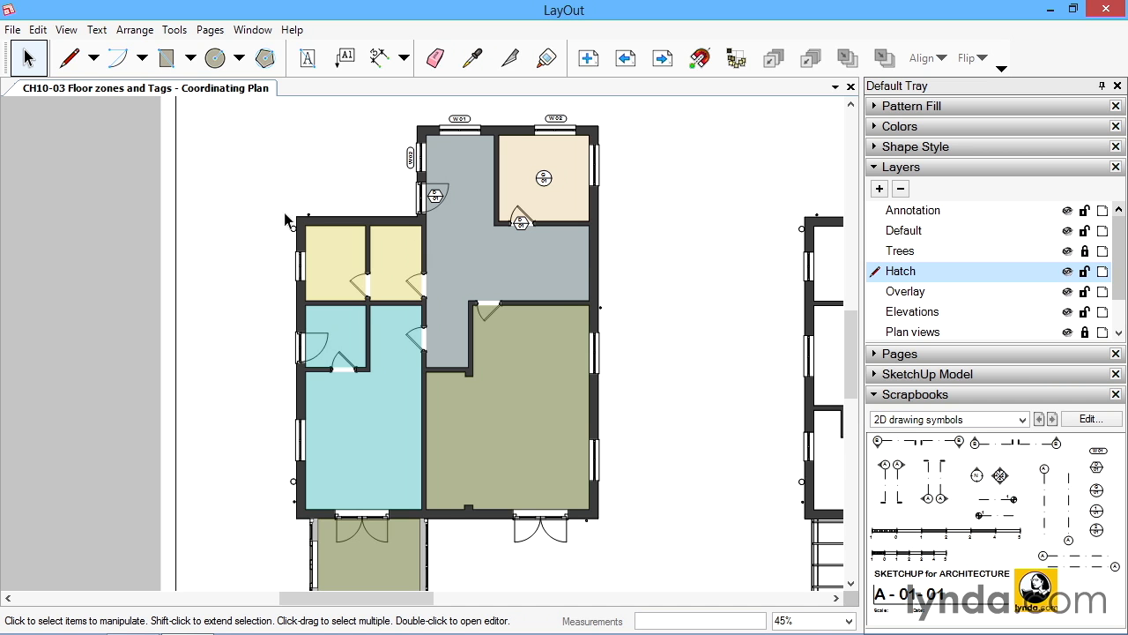
pyautogui.click(38, 30)
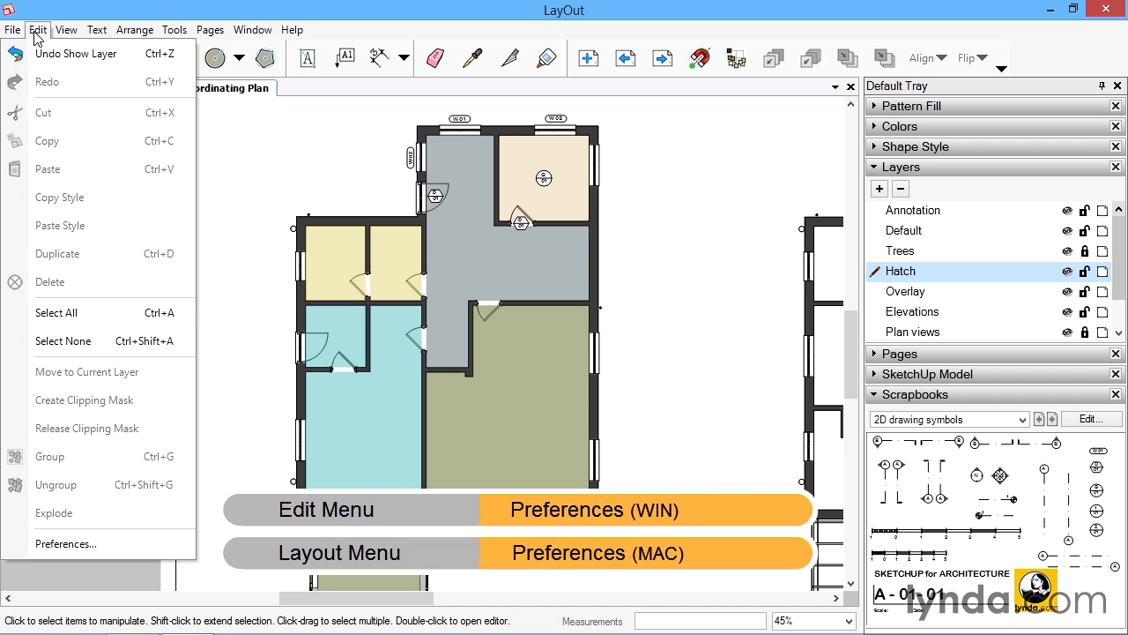
pyautogui.click(89, 547)
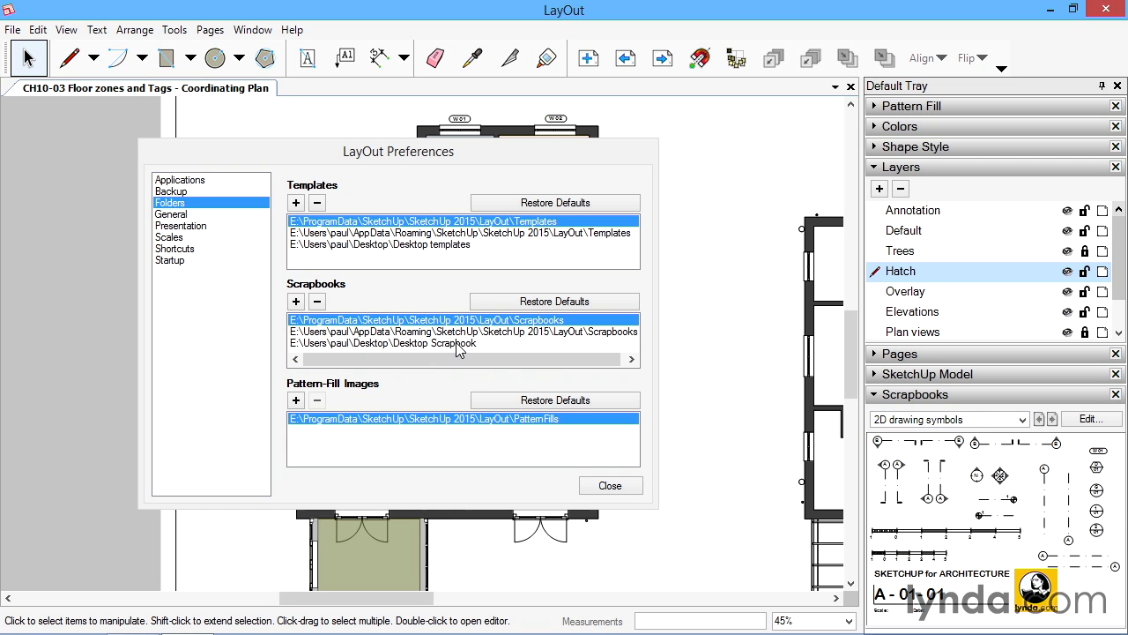
pyautogui.click(603, 486)
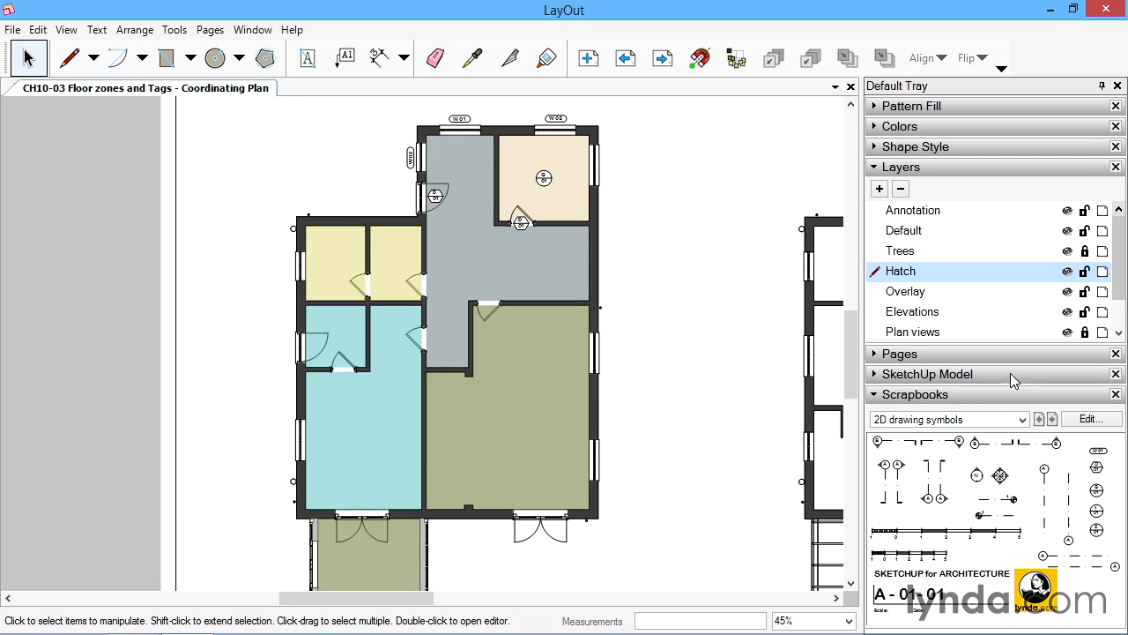
pyautogui.click(1023, 419)
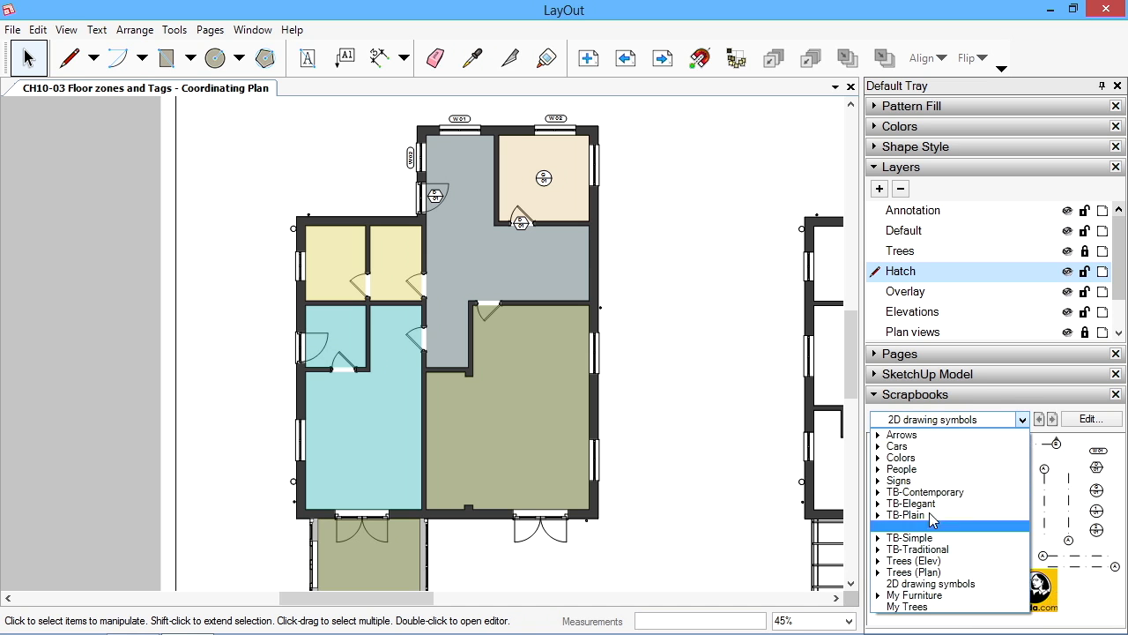
pyautogui.click(965, 396)
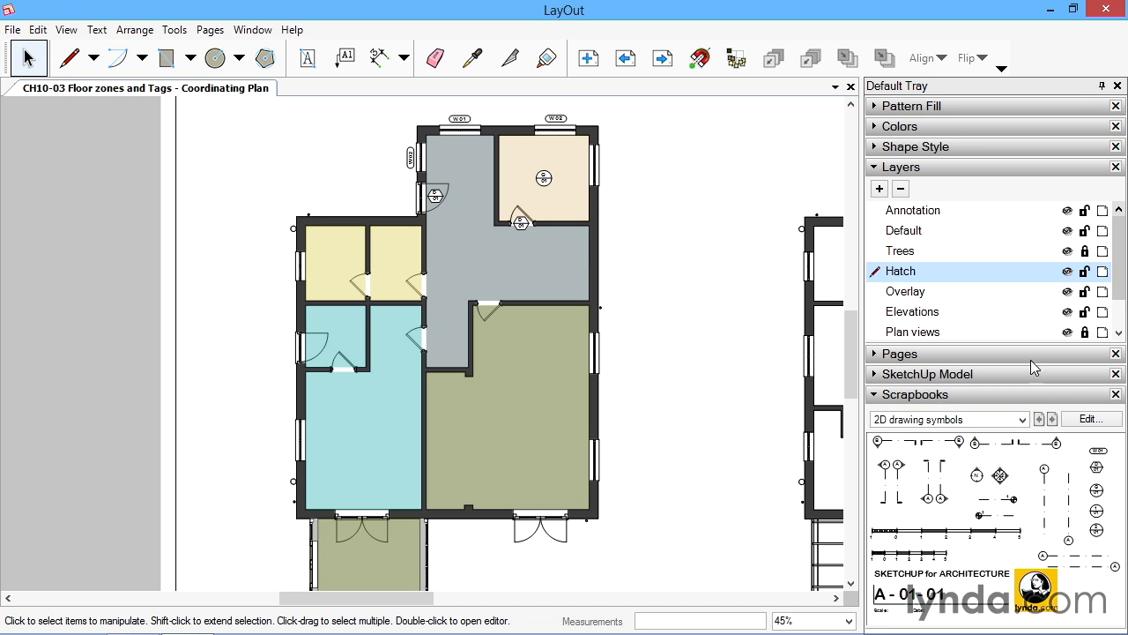
# Place a W 01 window tag outside the outer yellow room's window and a D 01 door tag on the large green room's door.
pyautogui.moveTo(1099, 454); pyautogui.dragTo(276, 271)
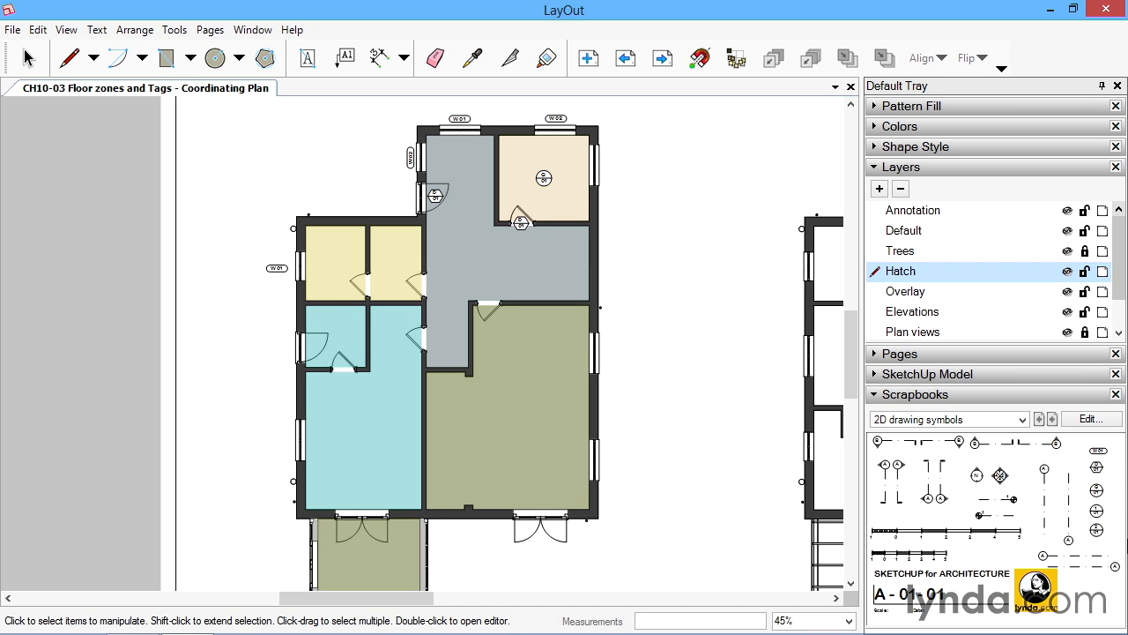
pyautogui.moveTo(1099, 467); pyautogui.dragTo(494, 303)
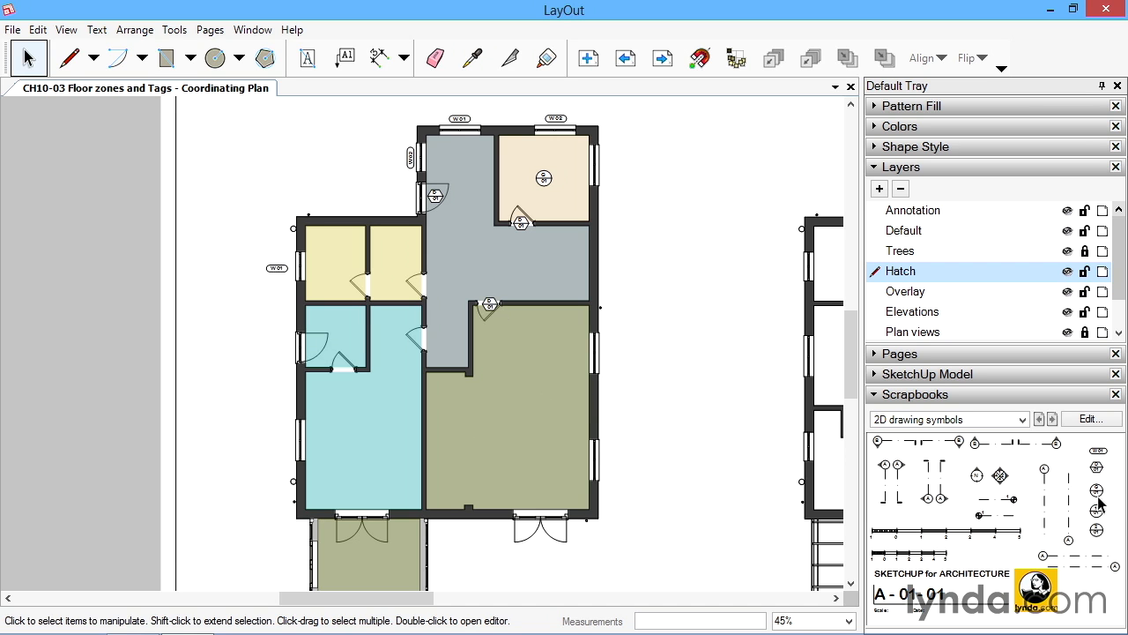
# Place G 01 room tags in the large green room, the grey hall, both teal rooms and both yellow rooms.
pyautogui.moveTo(1098, 496); pyautogui.dragTo(520, 409)
pyautogui.click(519, 406)
pyautogui.click(481, 258)
pyautogui.click(361, 427)
pyautogui.click(340, 338)
pyautogui.click(330, 257)
pyautogui.click(393, 253)
pyautogui.press('space')
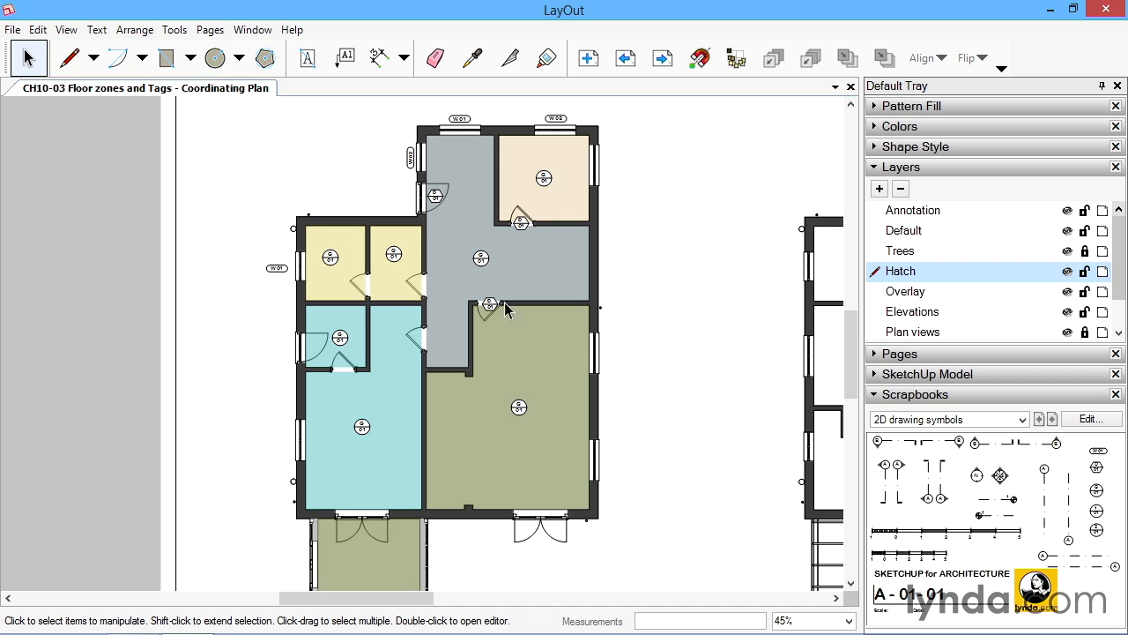
# Change the text of the new window tag outside the outer yellow room to W 05.
pyautogui.moveTo(682, 368); pyautogui.dragTo(720, 436, button='middle')
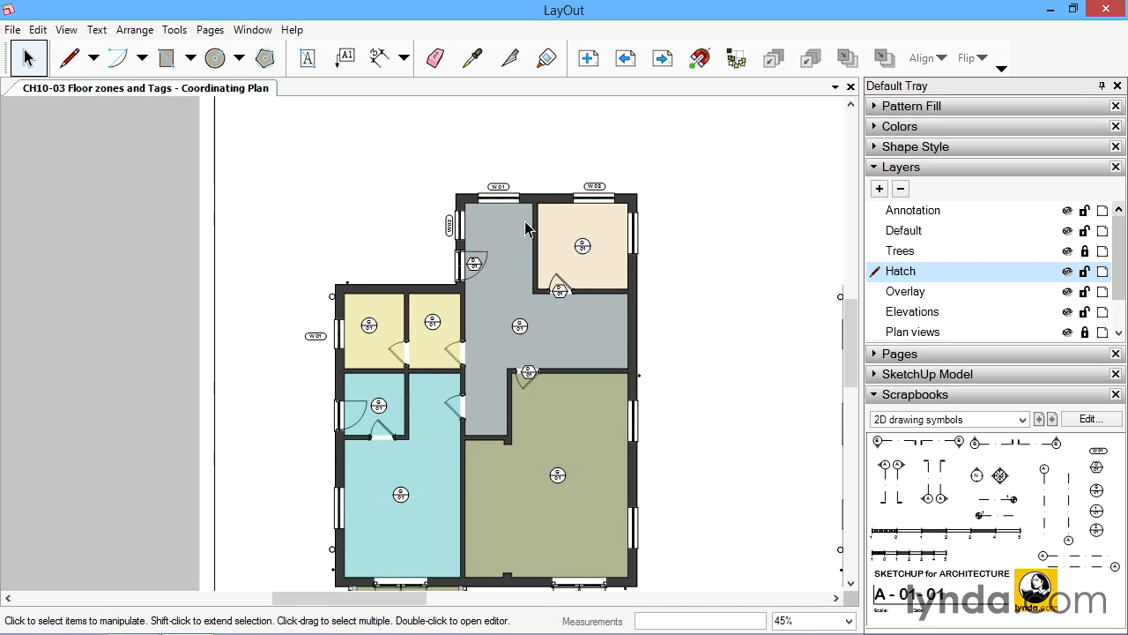
pyautogui.scroll(2, 493, 233)
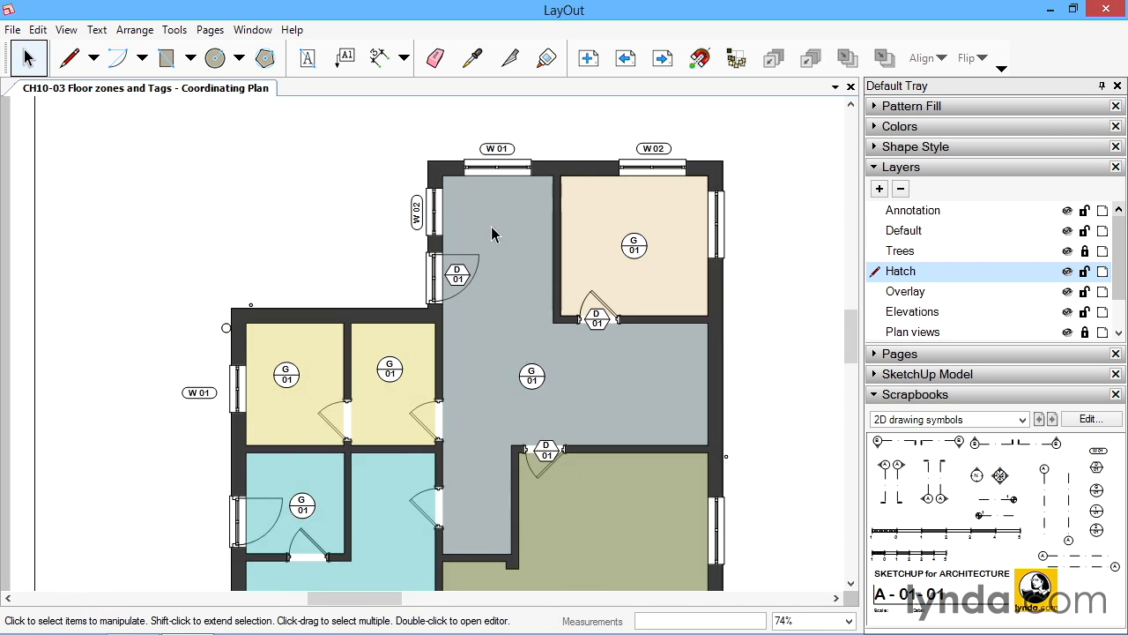
pyautogui.moveTo(559, 267); pyautogui.dragTo(658, 200, button='middle')
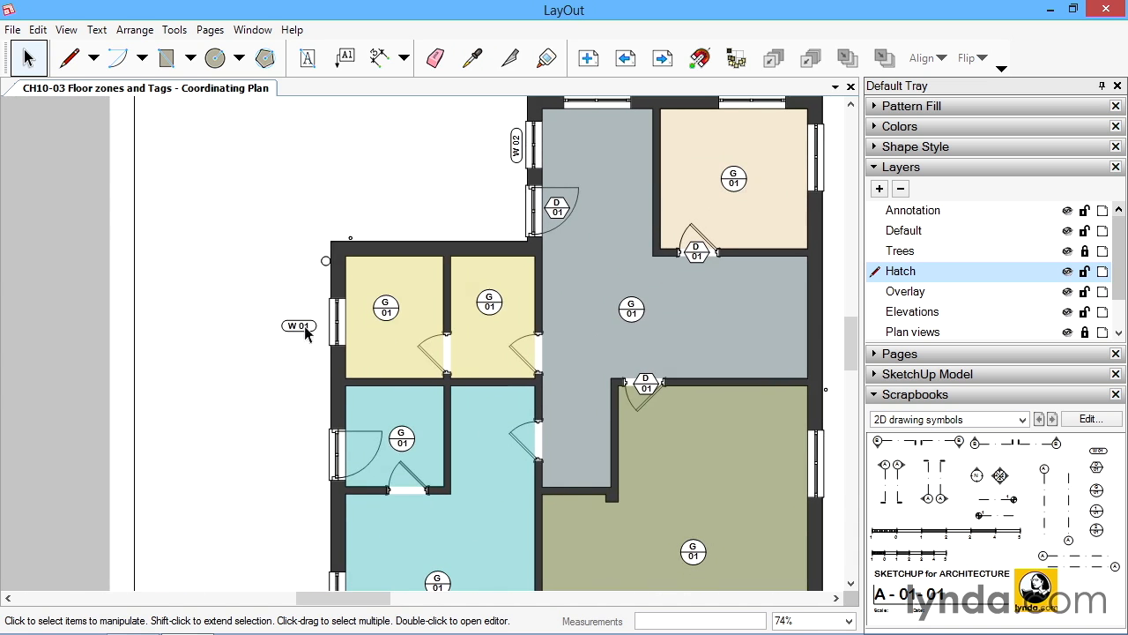
pyautogui.scroll(3, 290, 331)
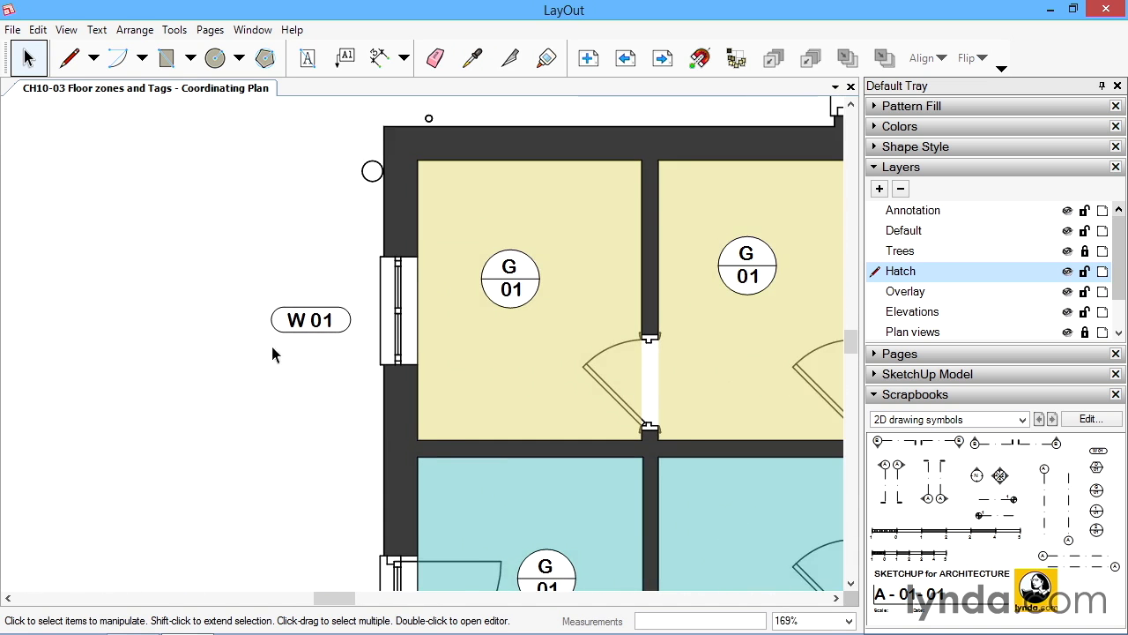
pyautogui.scroll(2, 277, 348)
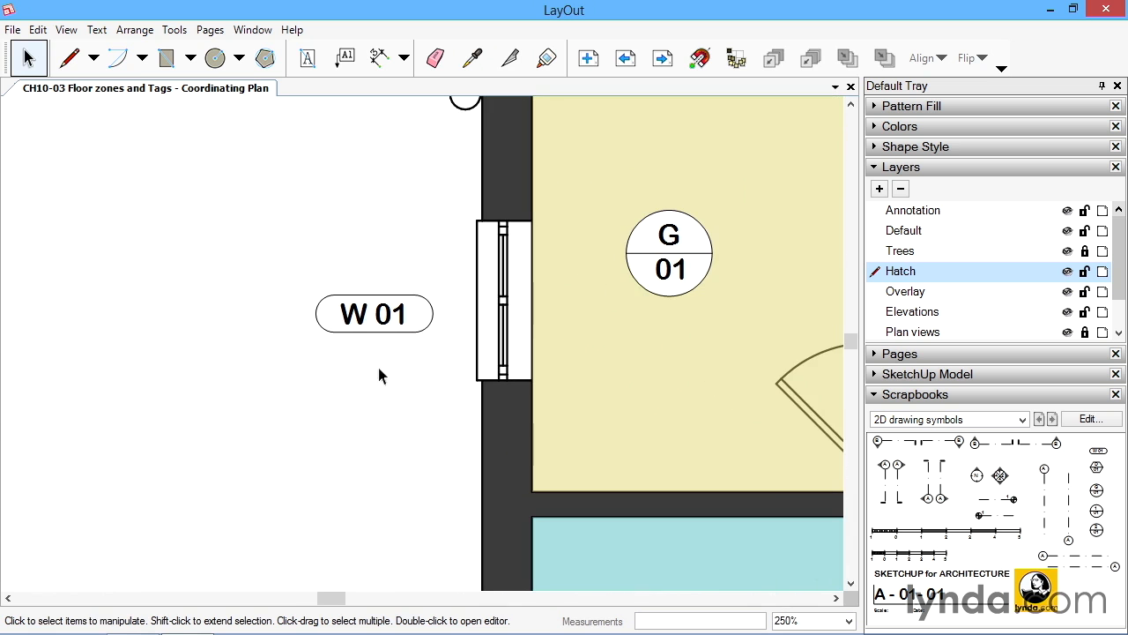
pyautogui.doubleClick(356, 314)
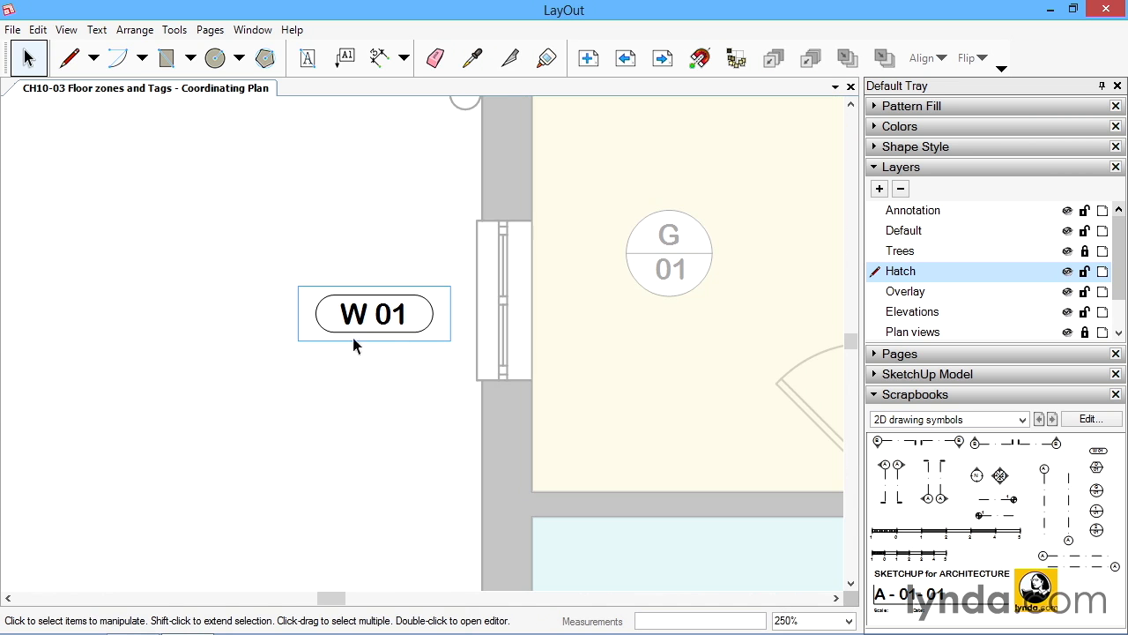
pyautogui.click(361, 317)
pyautogui.doubleClick(362, 317)
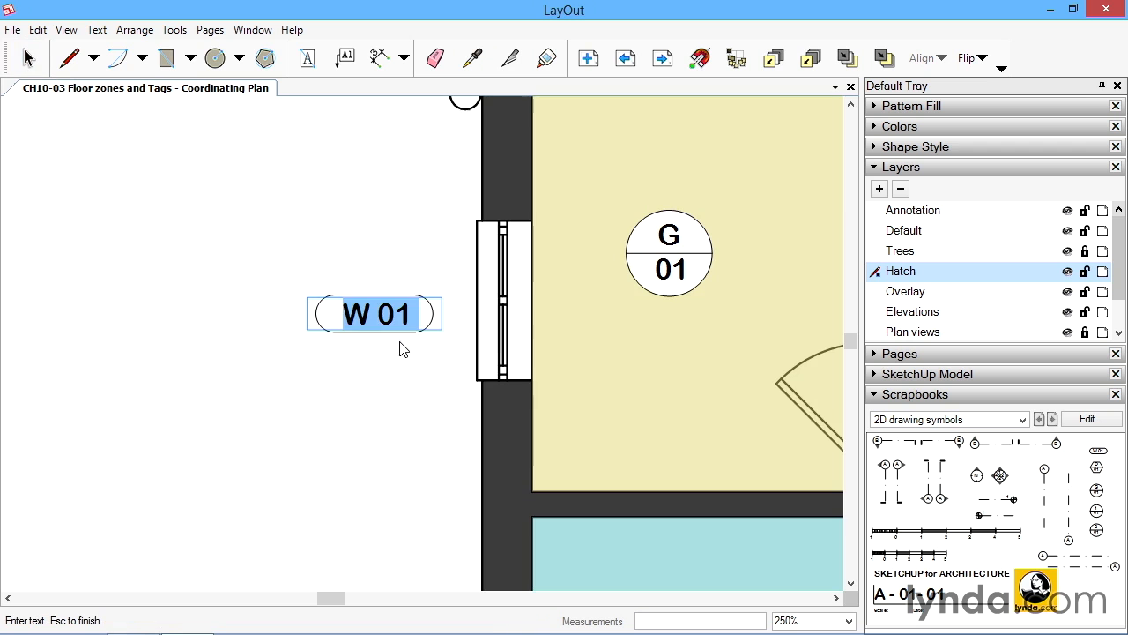
pyautogui.moveTo(398, 312); pyautogui.dragTo(407, 313)
pyautogui.write('5')
pyautogui.press('Escape')
pyautogui.click(366, 374)
# Rotate the W 05 tag 90 degrees to read upward and move it close to the yellow room's window.
pyautogui.click(407, 323)
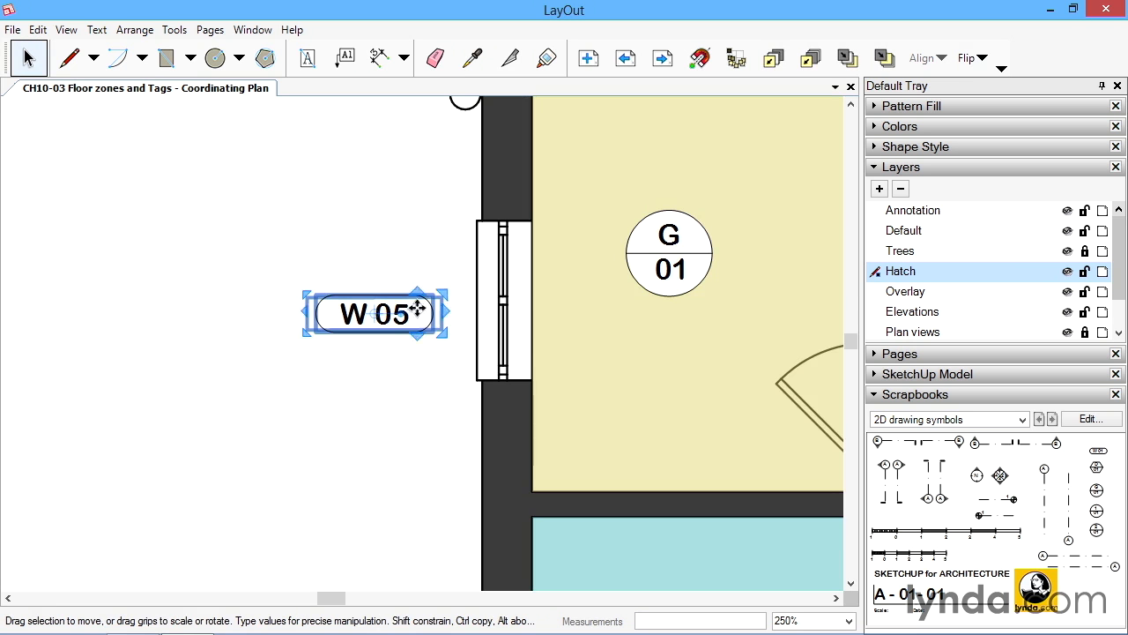
pyautogui.moveTo(408, 315); pyautogui.dragTo(397, 252)
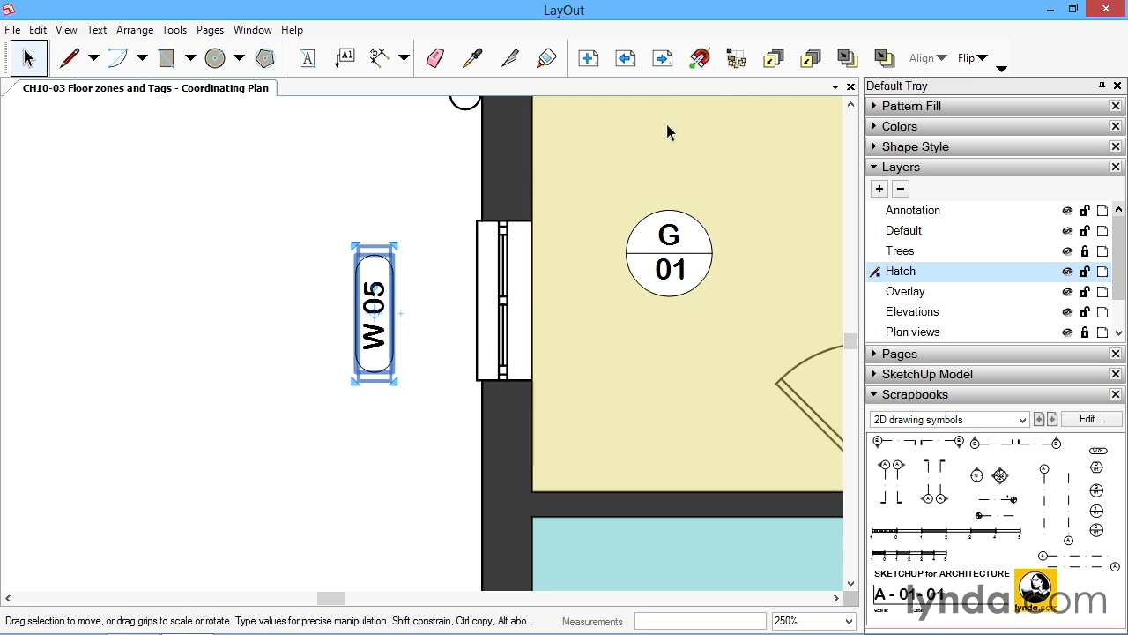
pyautogui.click(413, 162)
pyautogui.moveTo(392, 304); pyautogui.dragTo(446, 290)
pyautogui.click(379, 290)
pyautogui.scroll(-6, 370, 290)
pyautogui.scroll(-2, 306, 309)
pyautogui.moveTo(441, 371); pyautogui.dragTo(405, 342, button='middle')
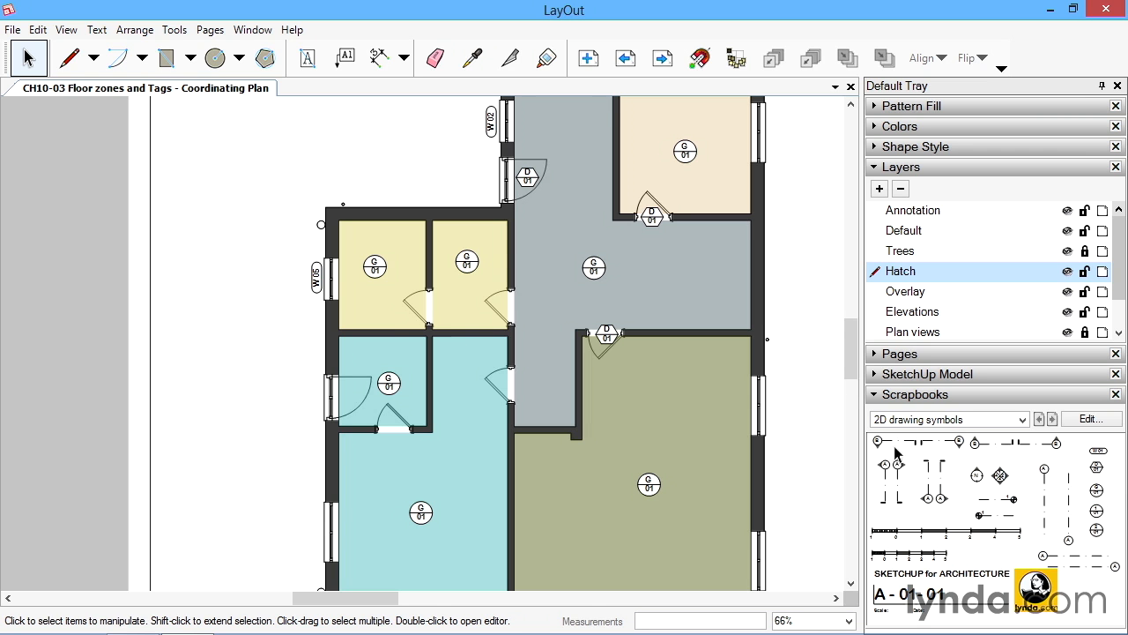
pyautogui.scroll(-5, 644, 331)
pyautogui.moveTo(647, 330); pyautogui.dragTo(600, 363, button='middle')
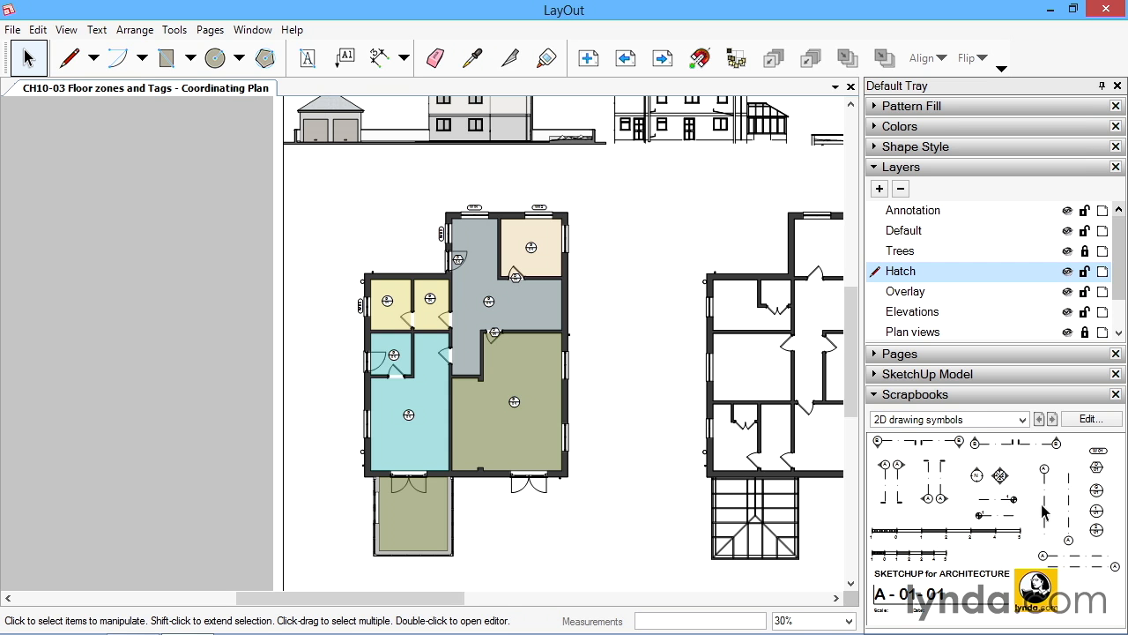
pyautogui.moveTo(674, 244); pyautogui.dragTo(679, 276, button='middle')
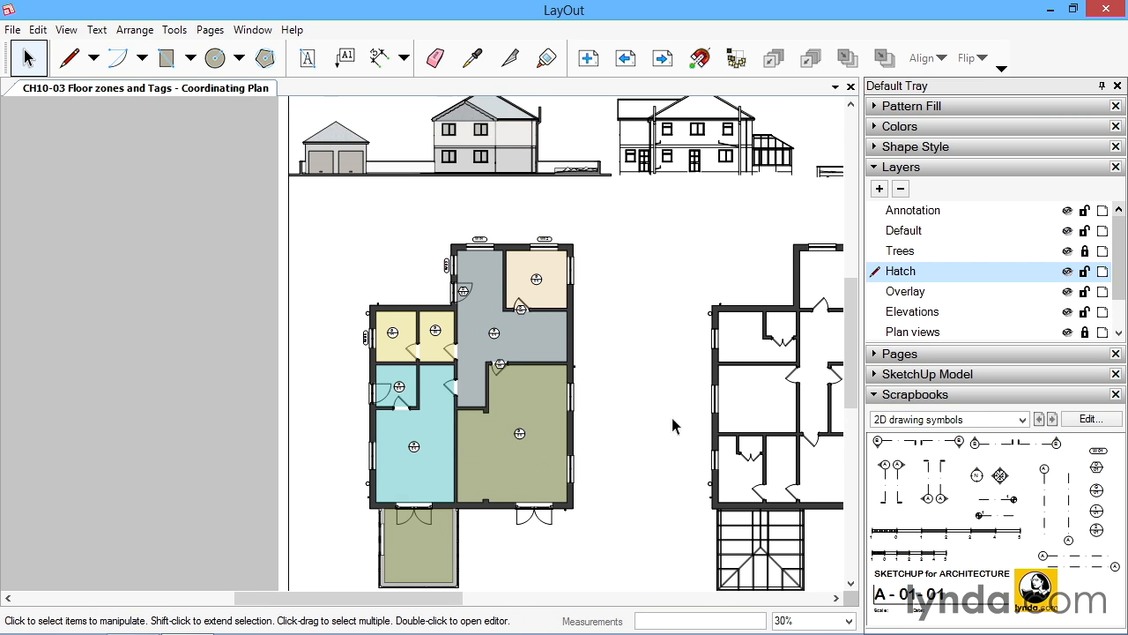